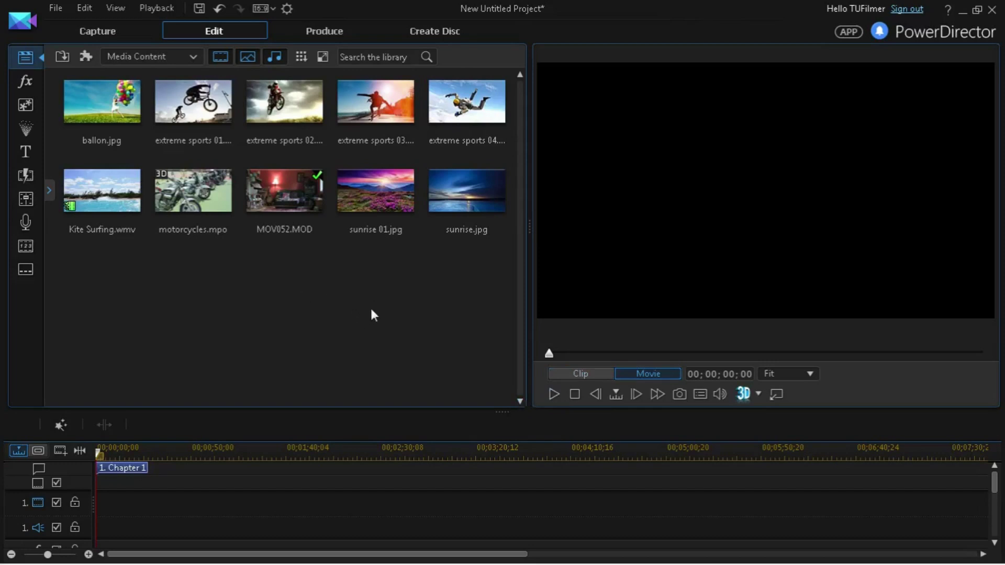
Place MOV052.MOD on video track 1 at the start of the timeline and select the clip.
{"action": "left_click_drag", "start_coordinate": [285, 191], "coordinate": [94, 524]}
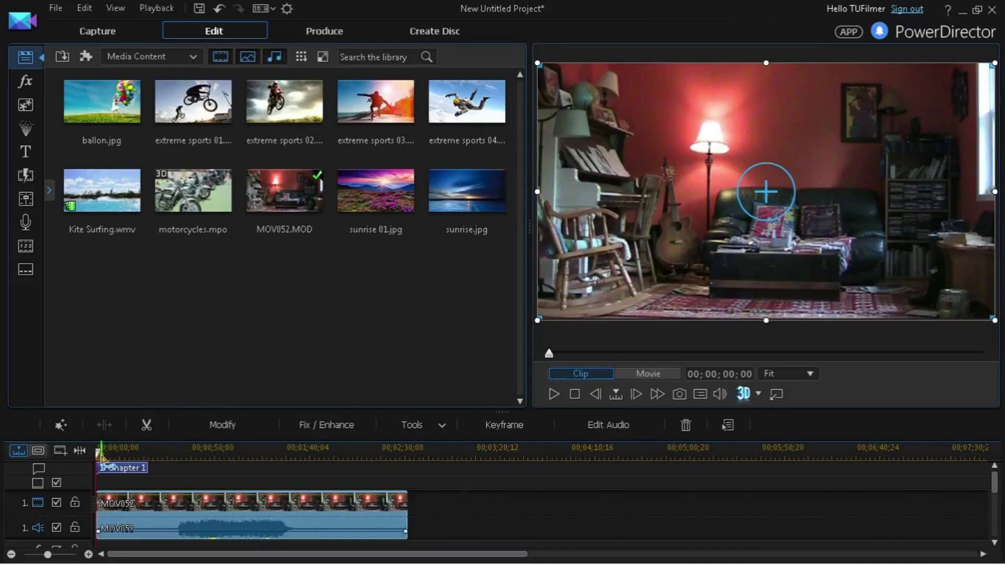
{"action": "left_click_drag", "start_coordinate": [99, 455], "coordinate": [6, 465]}
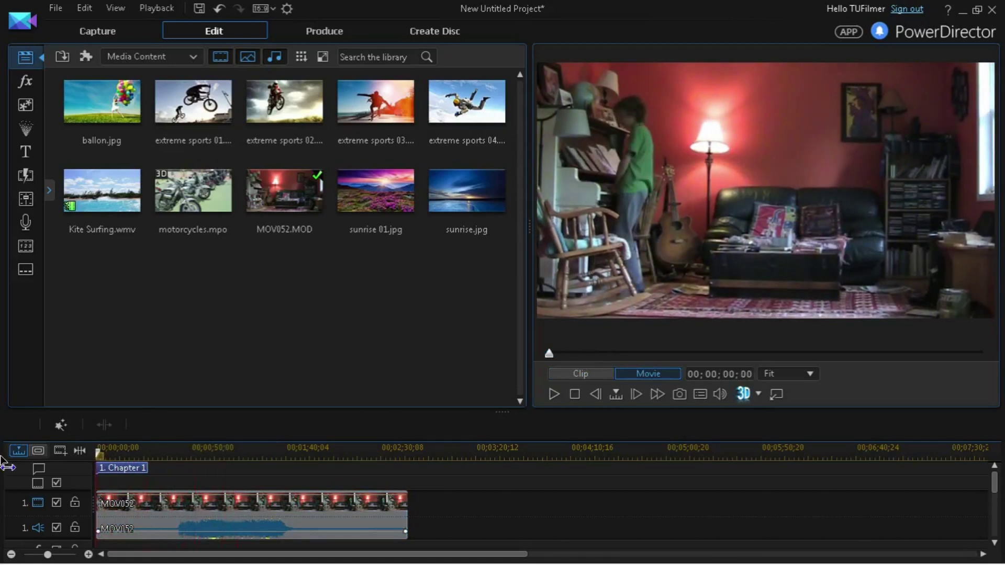
{"action": "left_click", "coordinate": [105, 518]}
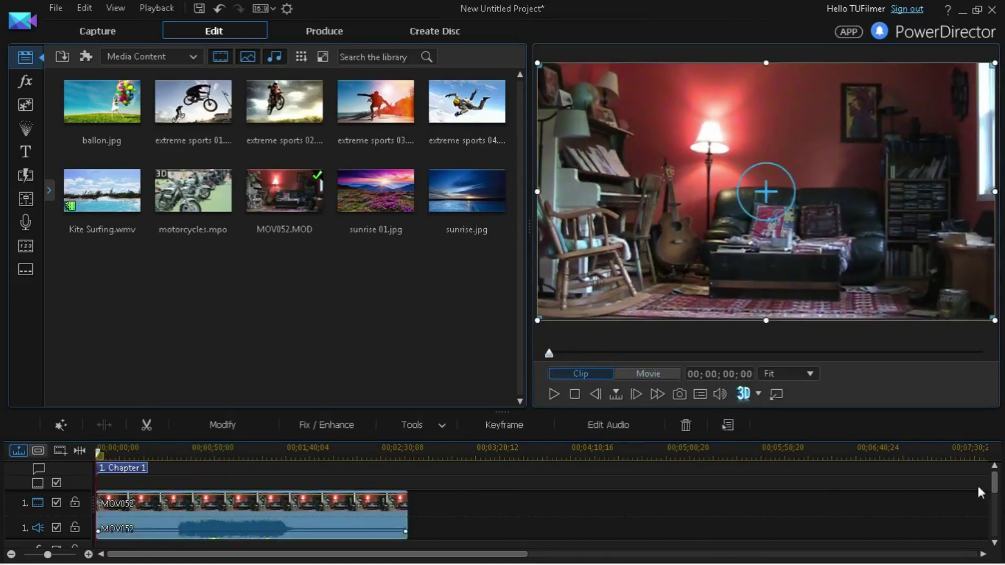
Find the moment the boy is seated on the couch and split the MOV052 clip at 00;00;15;30.
{"action": "mouse_move", "coordinate": [995, 482]}
{"action": "left_mouse_down"}
{"action": "mouse_move", "coordinate": [995, 497]}
{"action": "mouse_move", "coordinate": [996, 483]}
{"action": "left_mouse_up"}
{"action": "scroll", "coordinate": [128, 523], "scroll_direction": "down", "scroll_amount": 2}
{"action": "scroll", "coordinate": [131, 523], "scroll_direction": "up", "scroll_amount": 2}
{"action": "key", "text": "space"}
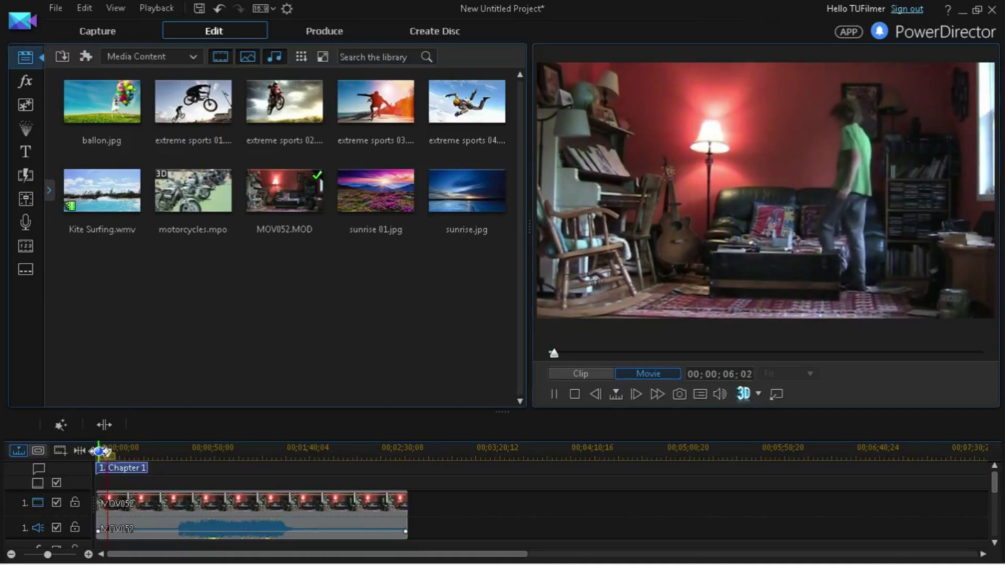
{"action": "left_click_drag", "start_coordinate": [103, 451], "coordinate": [127, 451]}
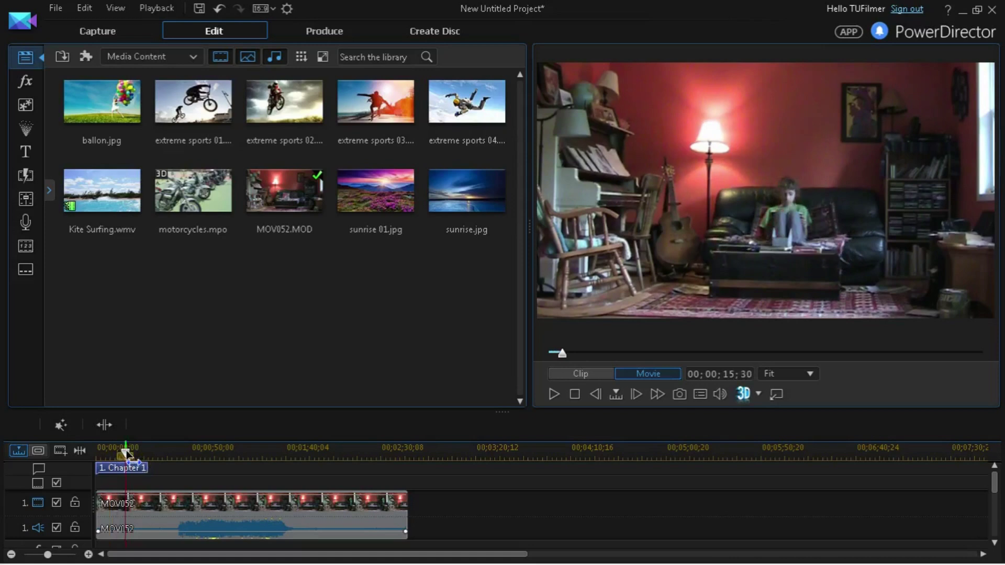
{"action": "left_click", "coordinate": [139, 513]}
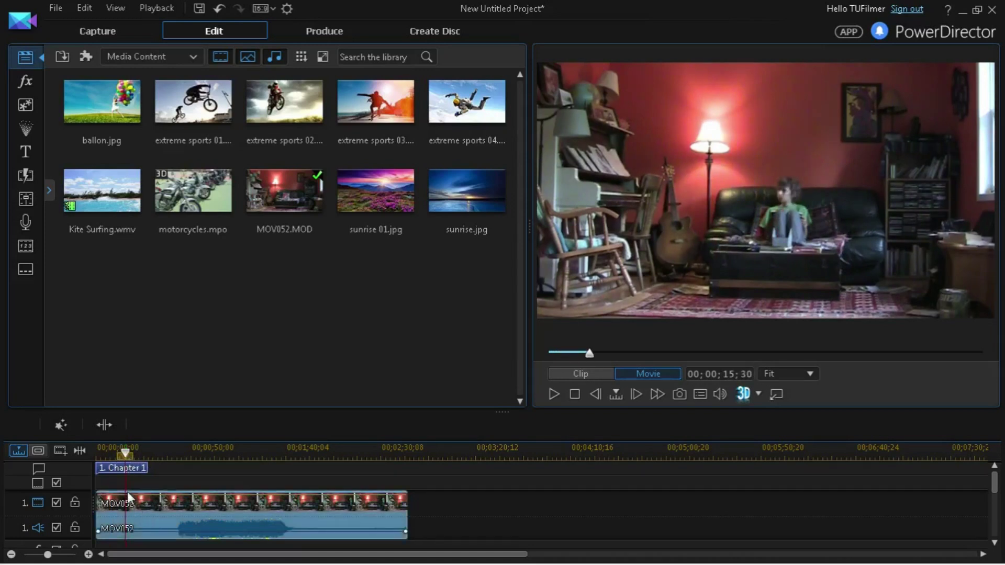
{"action": "key", "text": "ctrl+t"}
Remove the opening segment before the split using Cut and Fill Gap.
{"action": "left_click", "coordinate": [114, 505]}
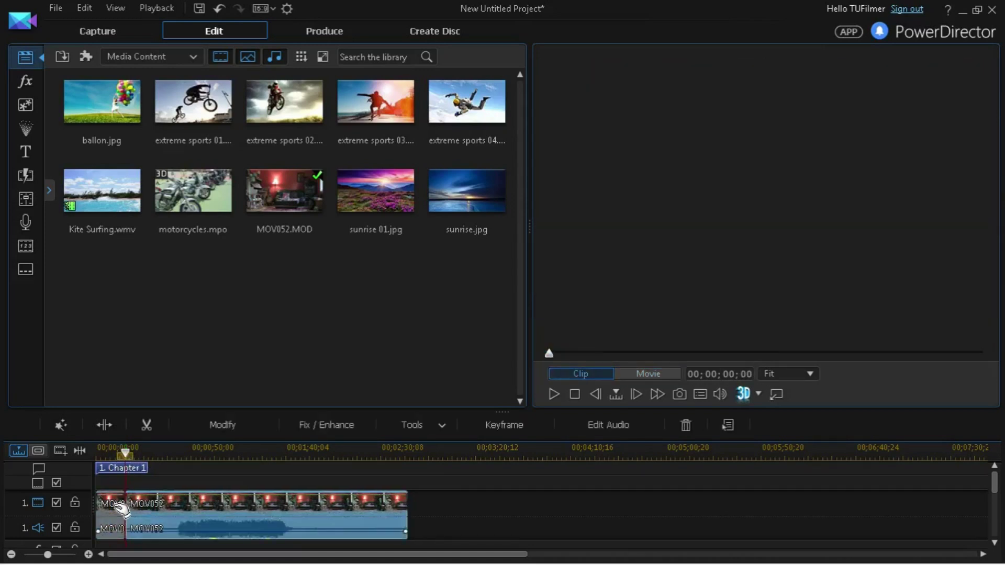
{"action": "right_click", "coordinate": [134, 514]}
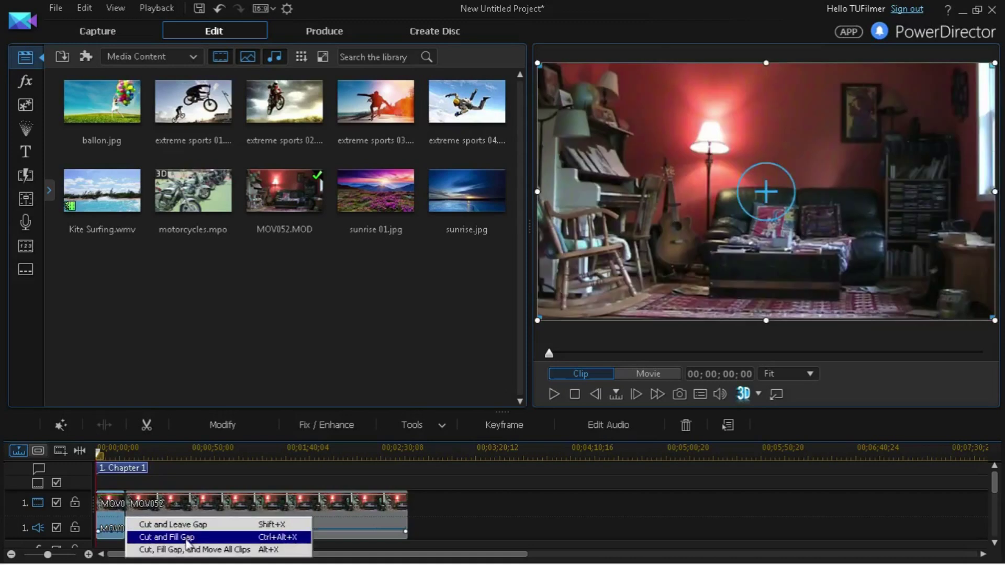
{"action": "left_click", "coordinate": [172, 547]}
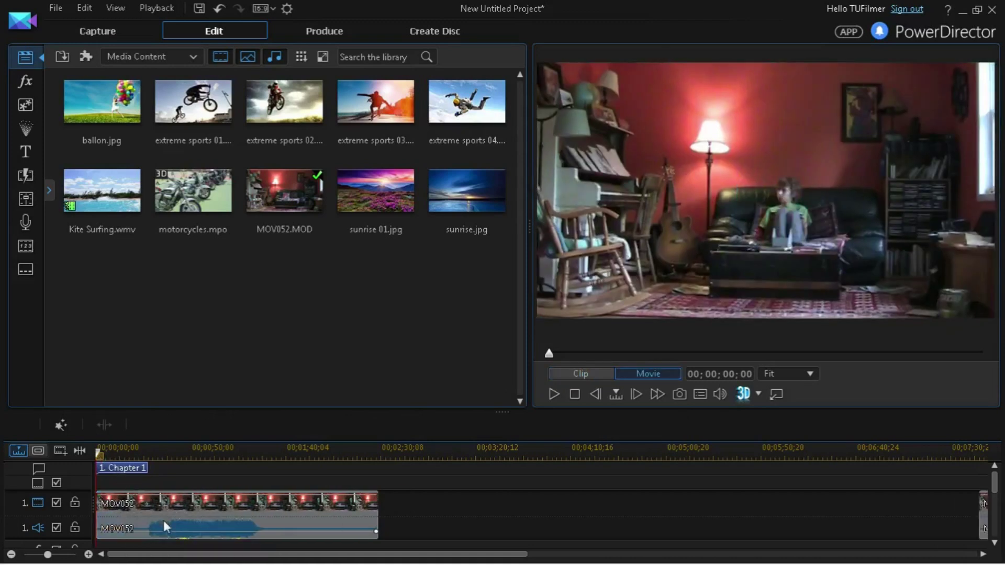
Shift the remaining clip slightly later, and extend its beginning back to the start of the timeline to restore some footage.
{"action": "key", "text": "space"}
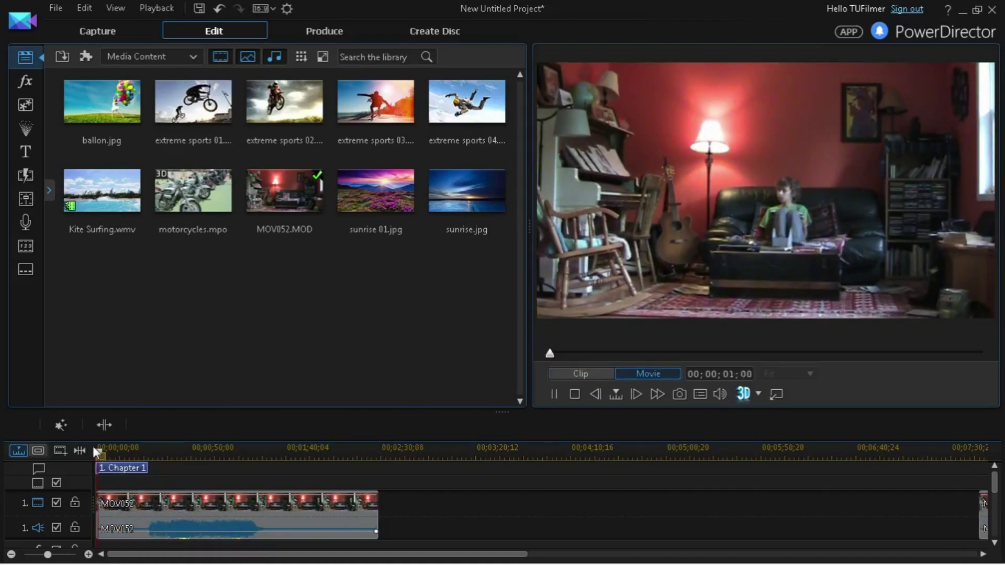
{"action": "key", "text": "space"}
{"action": "left_click", "coordinate": [119, 504]}
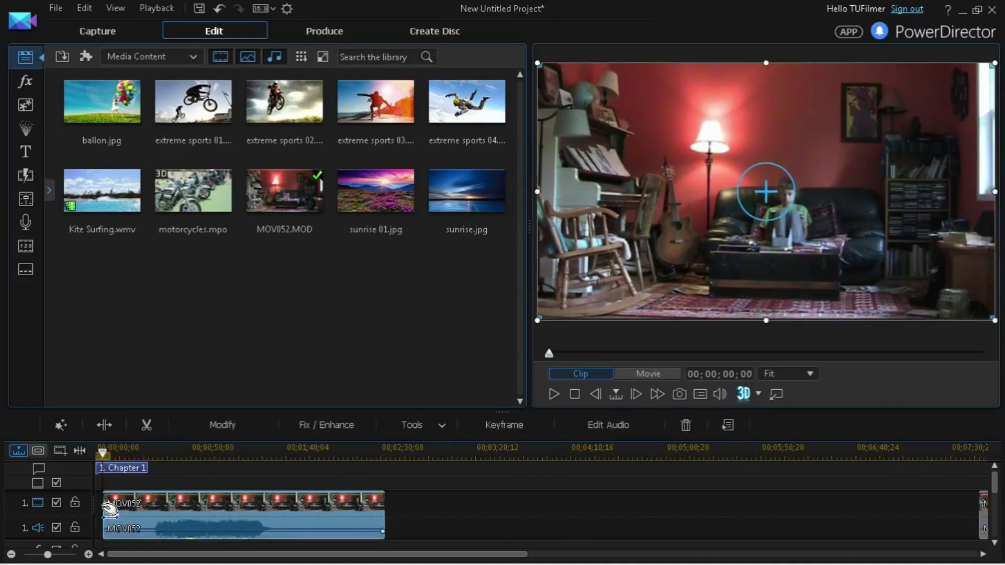
{"action": "left_click_drag", "start_coordinate": [102, 503], "coordinate": [89, 441]}
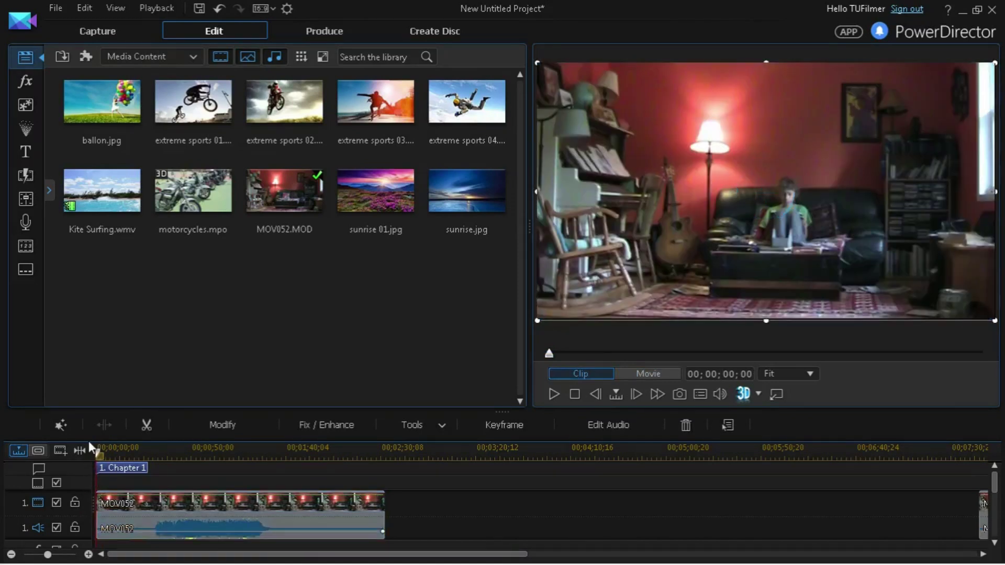
Play the clip from the beginning and split it at 00;00;19;04, before the boy leaves the couch.
{"action": "key", "text": "space"}
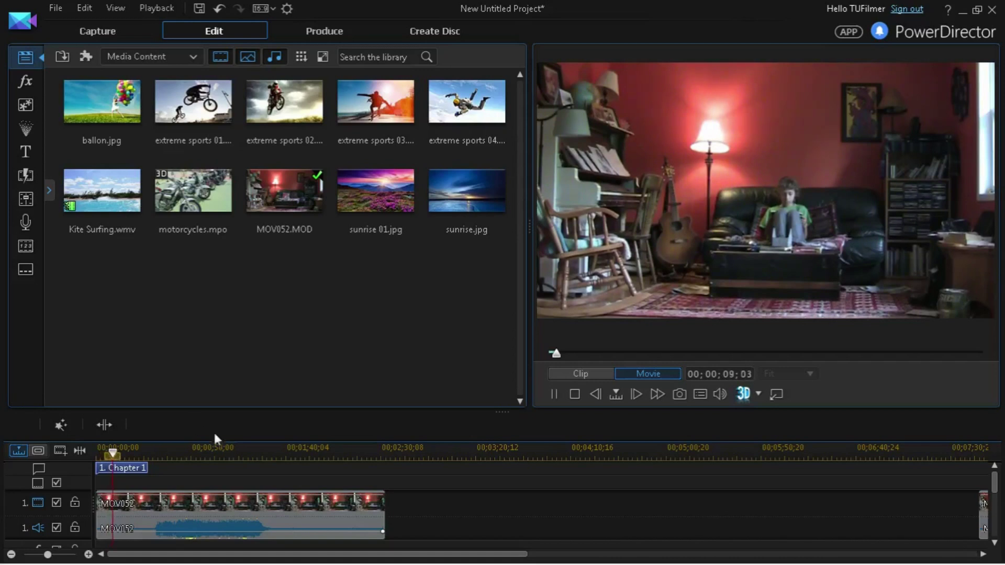
{"action": "key", "text": "space"}
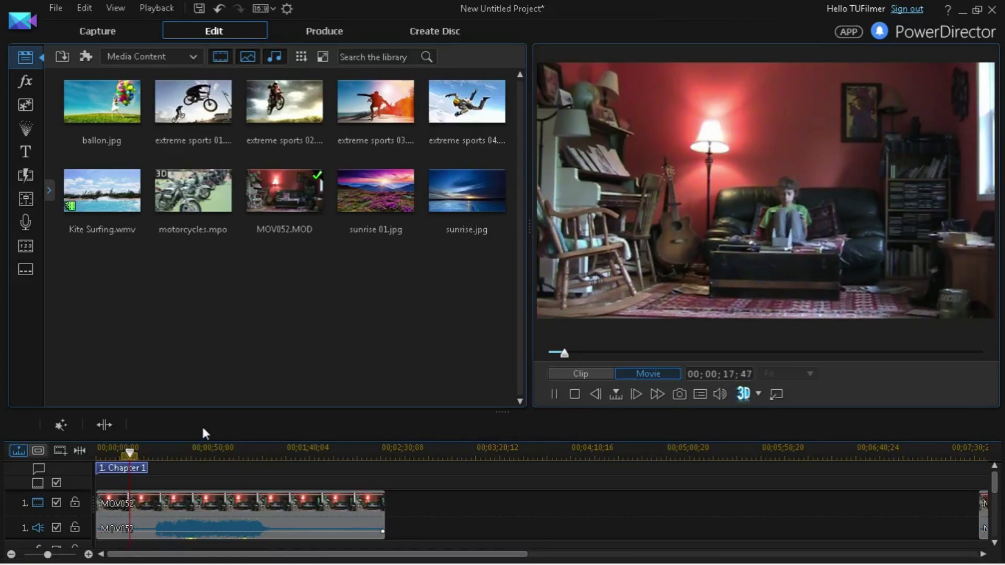
{"action": "key", "text": "space"}
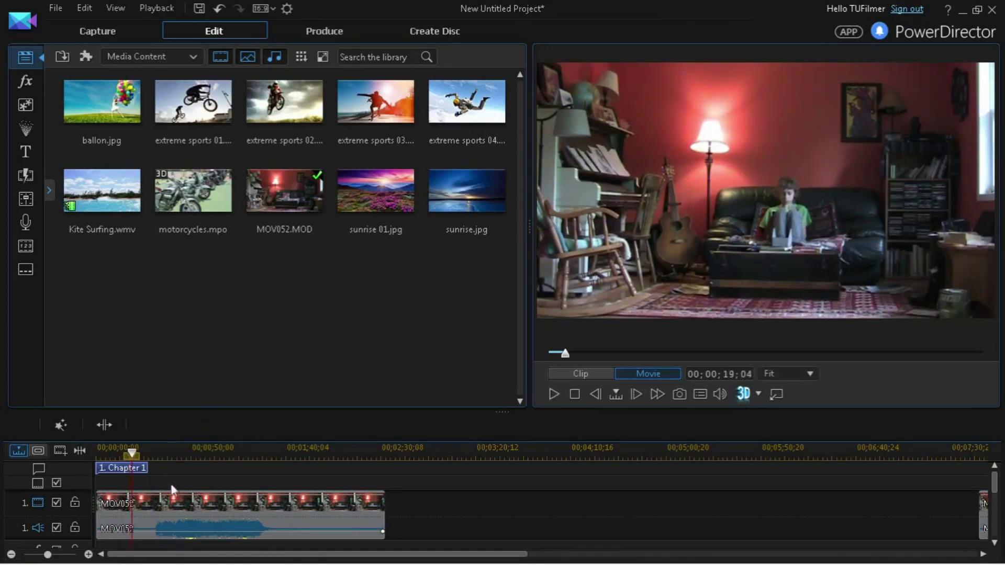
{"action": "left_click", "coordinate": [134, 513]}
{"action": "key", "text": "ctrl+t"}
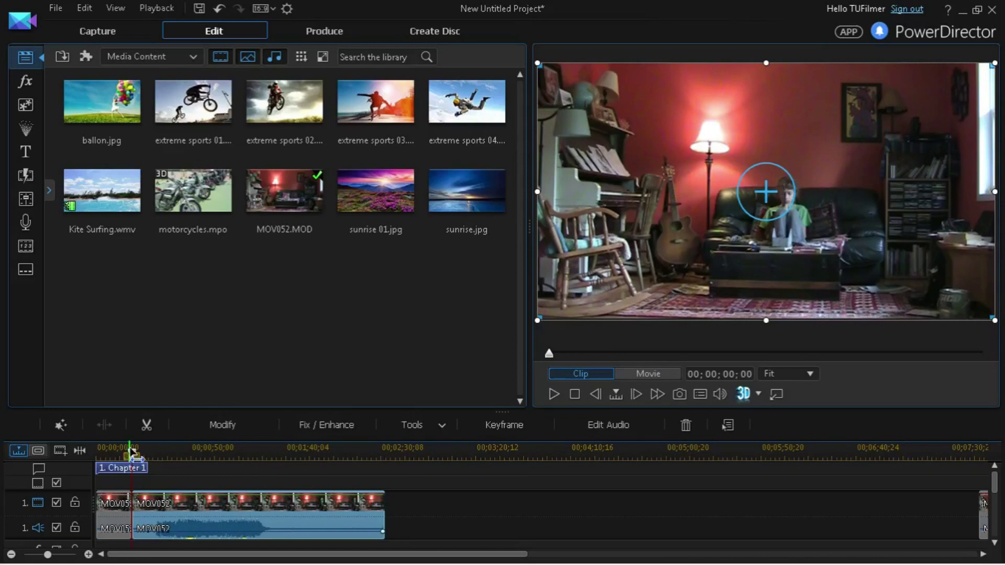
Play on to where the boy stands at the piano and split the clip again, about 11 seconds after the previous split.
{"action": "left_click", "coordinate": [133, 454]}
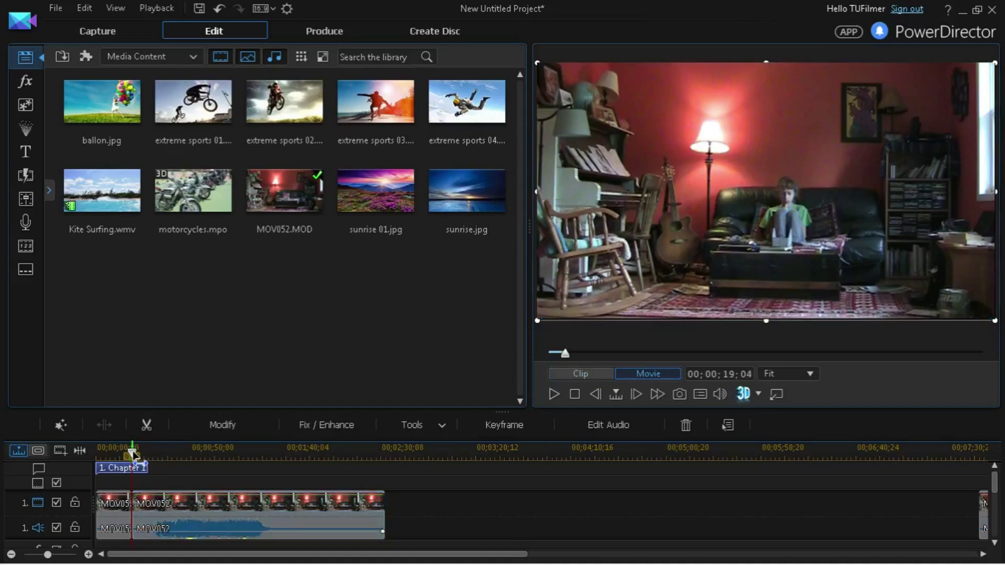
{"action": "key", "text": "space"}
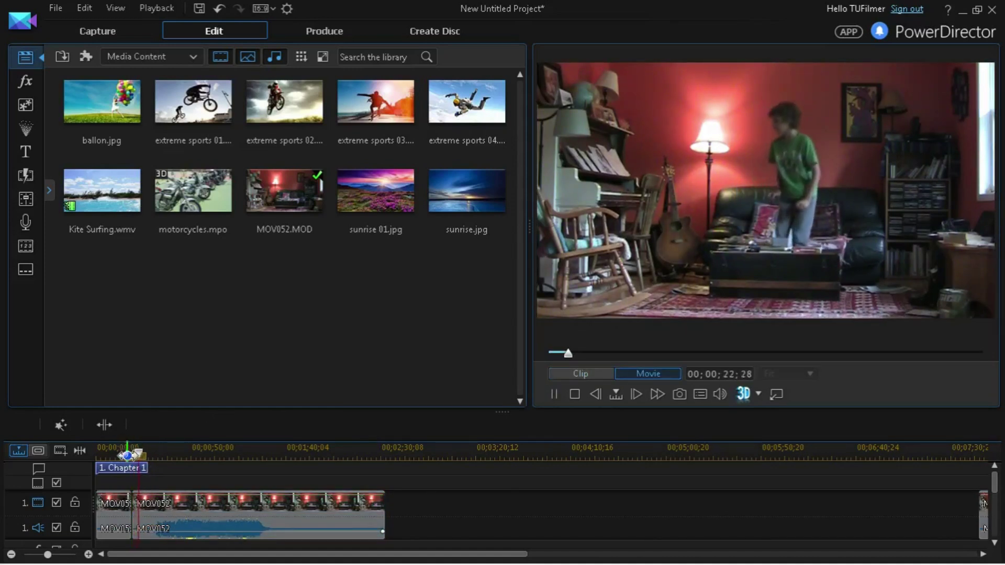
{"action": "left_click_drag", "start_coordinate": [140, 454], "coordinate": [151, 455]}
{"action": "key", "text": "space"}
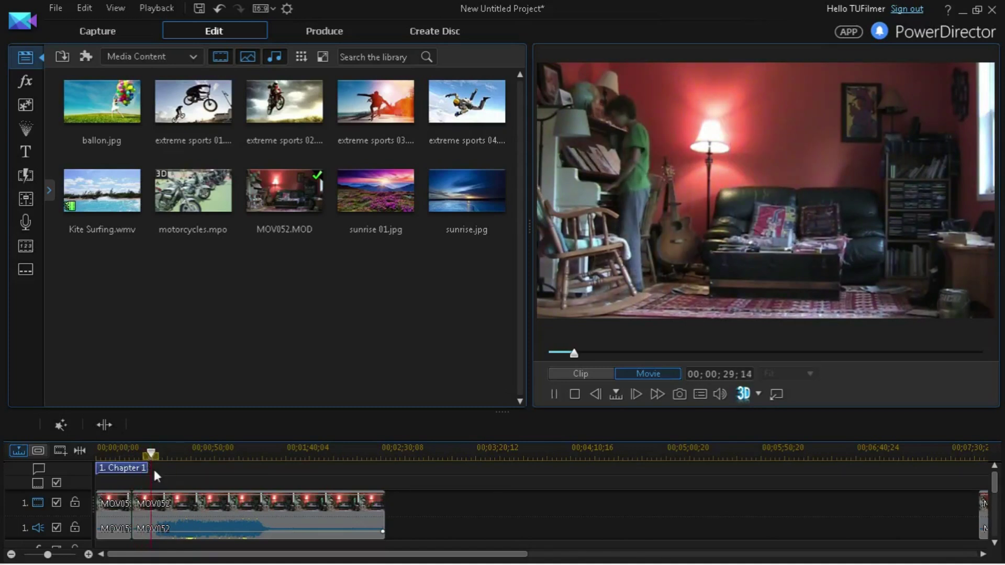
{"action": "key", "text": "space"}
{"action": "left_click", "coordinate": [153, 505]}
{"action": "key", "text": "ctrl+t"}
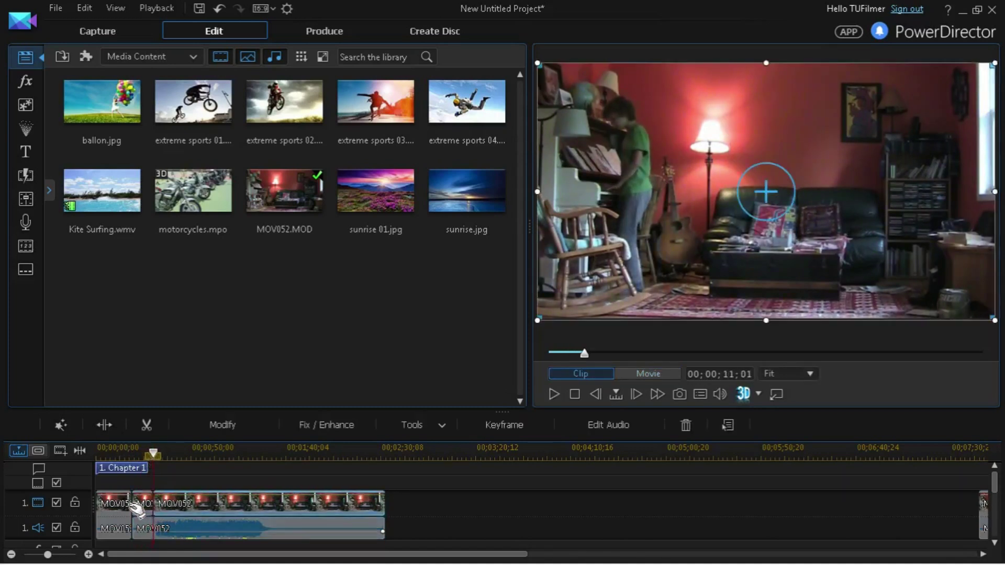
{"action": "left_click", "coordinate": [141, 505]}
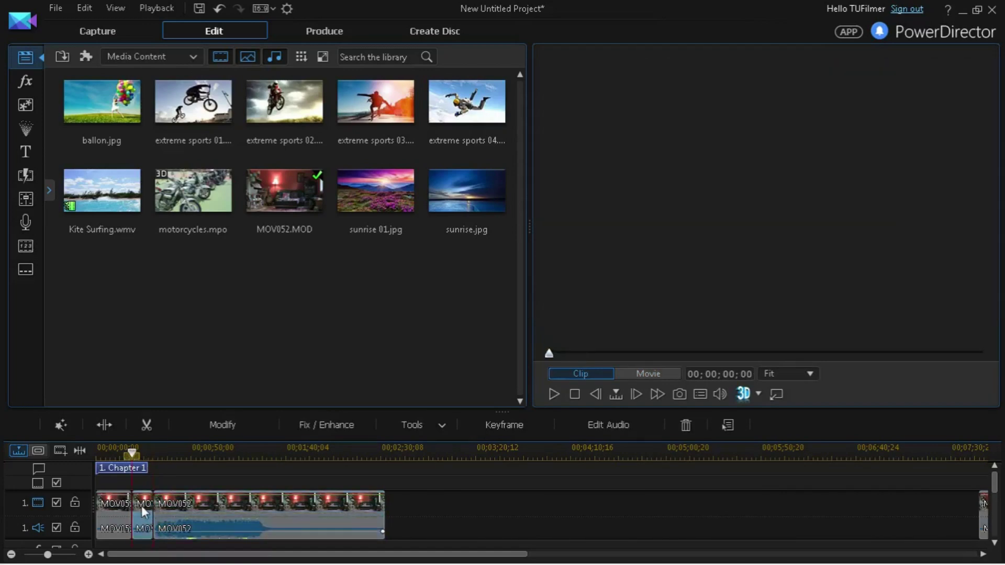
{"action": "key", "text": "ctrl+x"}
{"action": "left_click", "coordinate": [174, 549]}
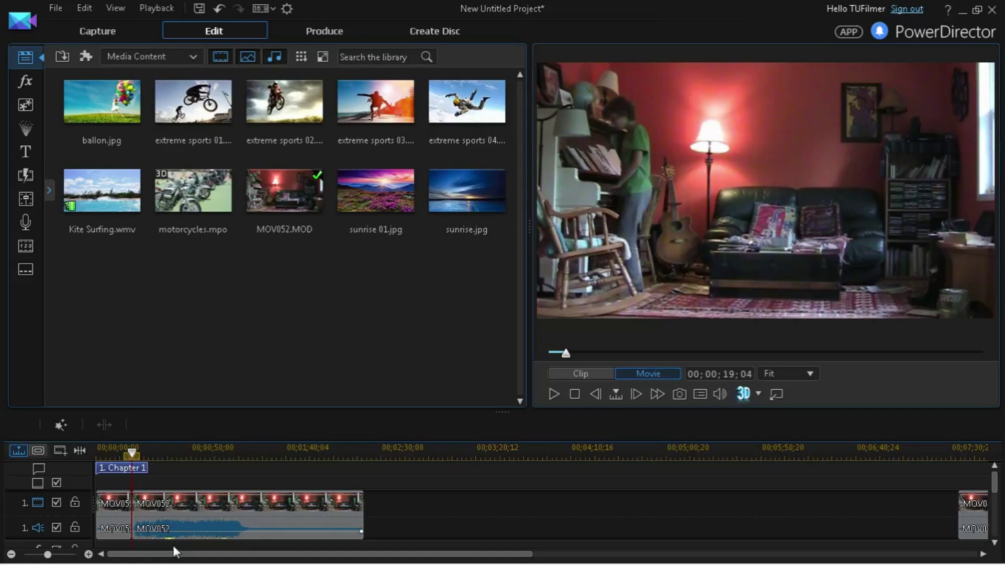
{"action": "key", "text": "ctrl+z"}
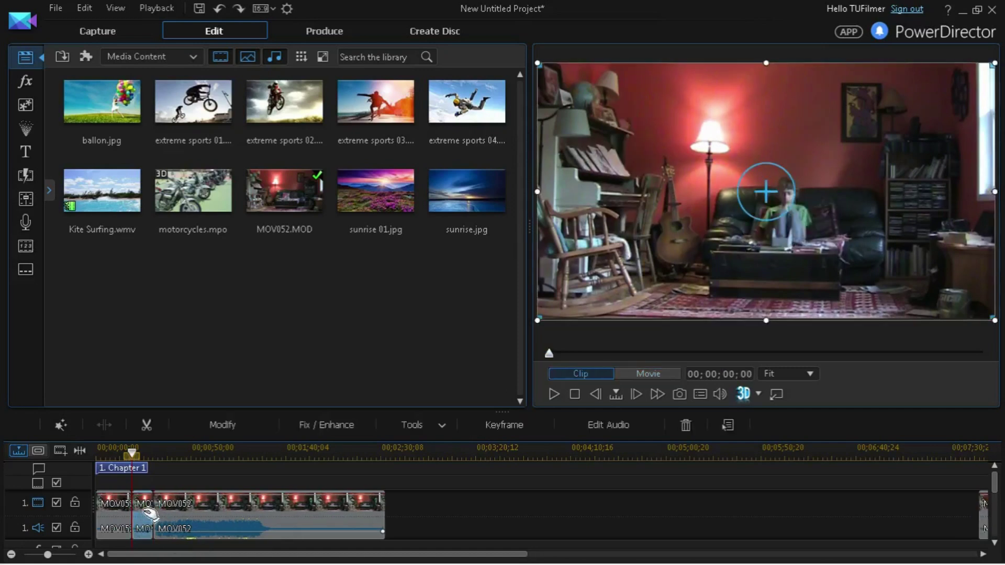
Remove the short middle segment between the two splits using Cut and Fill Gap.
{"action": "right_click", "coordinate": [149, 513]}
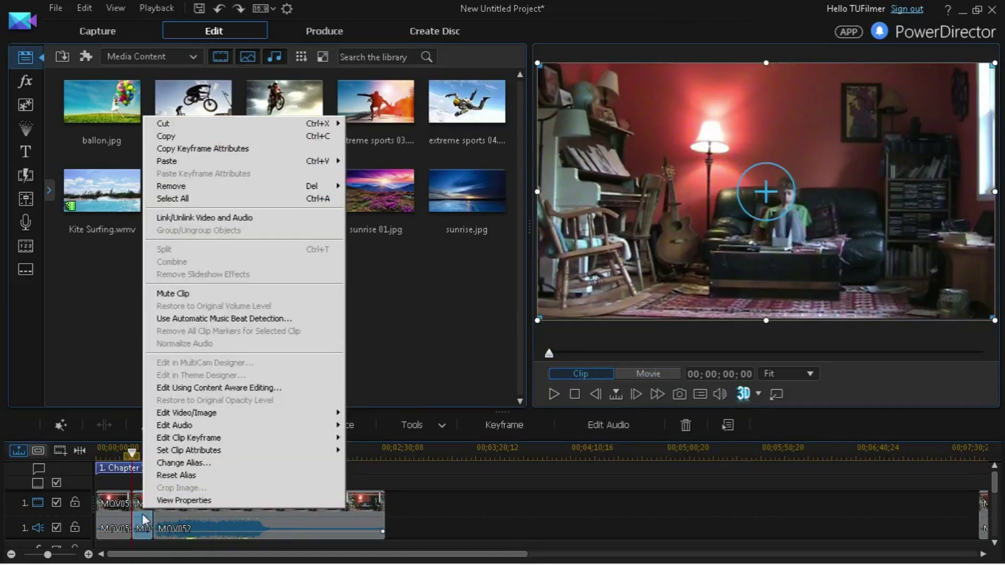
{"action": "left_click", "coordinate": [142, 513]}
{"action": "key", "text": "ctrl+x"}
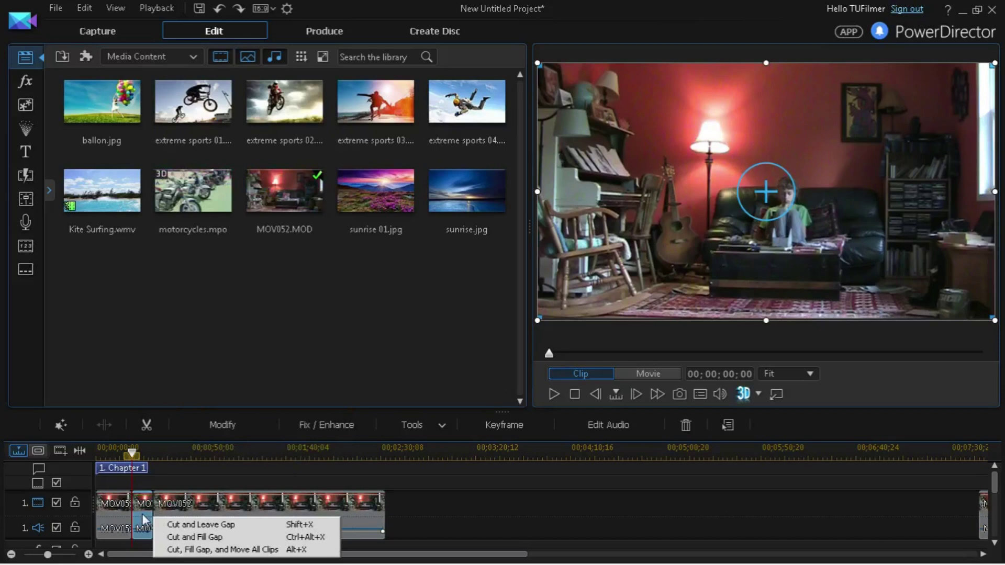
{"action": "left_click", "coordinate": [218, 538]}
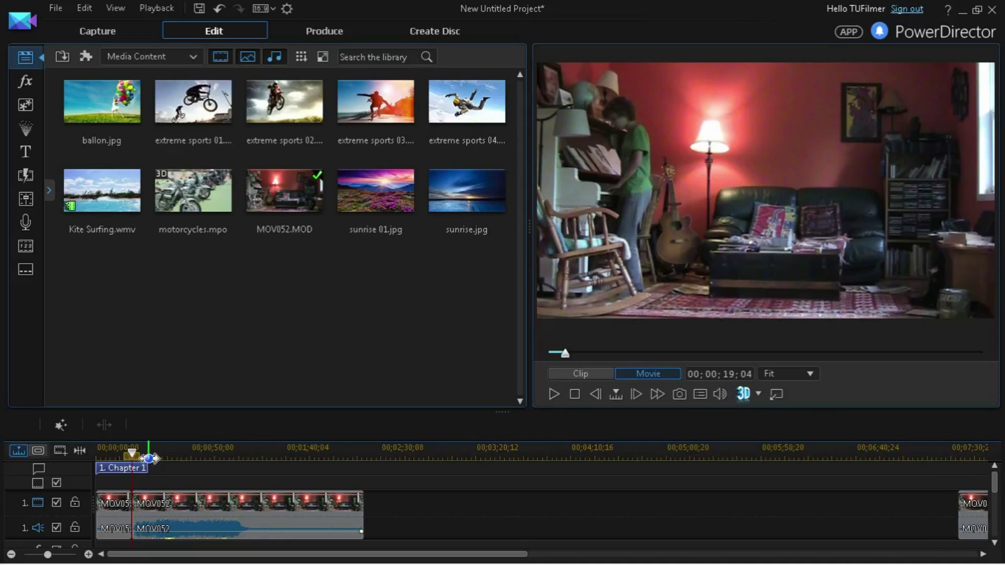
Preview the join with the piano segment, and move that long segment to video track 2 at the start of the timeline.
{"action": "key", "text": "space"}
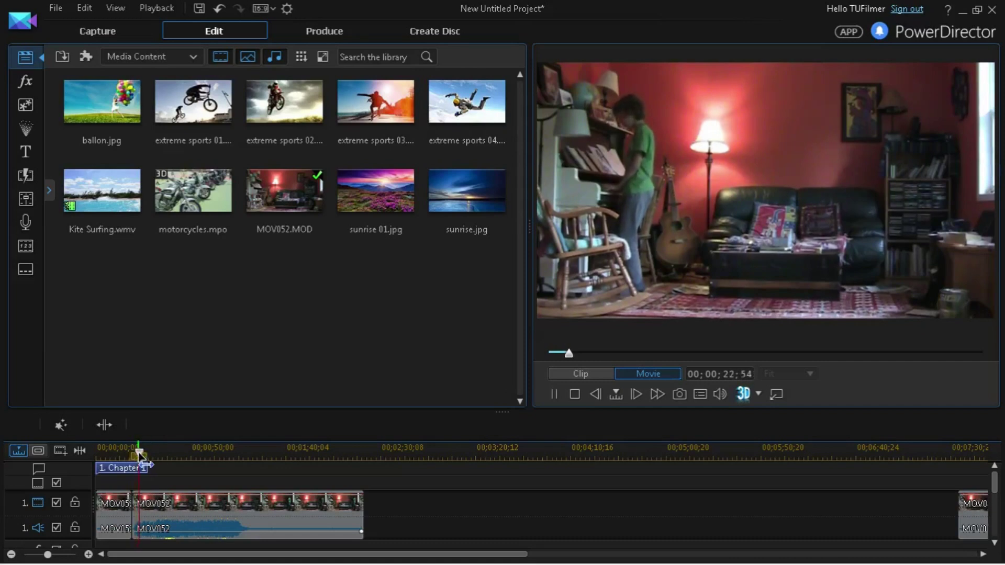
{"action": "key", "text": "space"}
{"action": "left_click", "coordinate": [205, 504]}
{"action": "left_click_drag", "start_coordinate": [164, 547], "coordinate": [255, 522]}
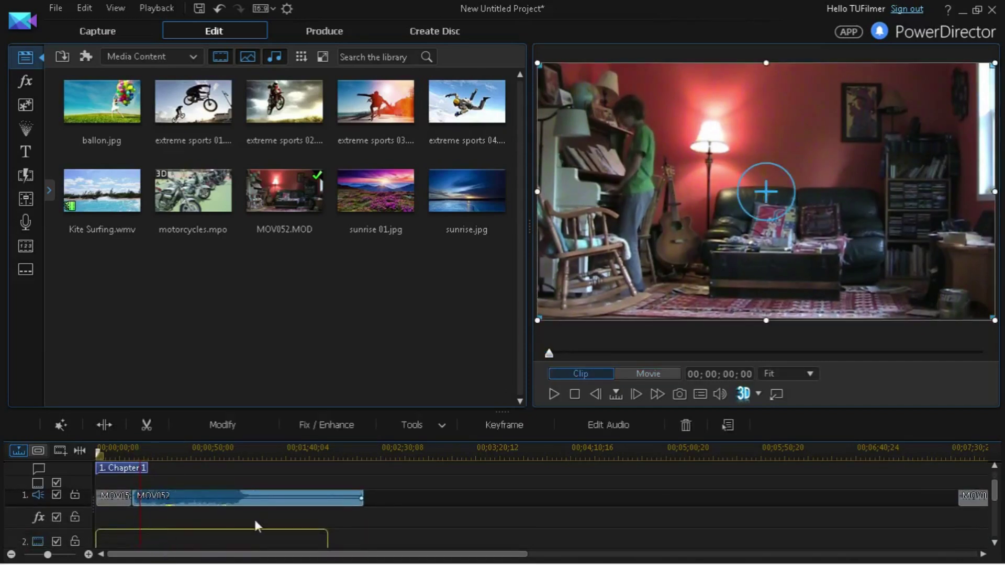
{"action": "left_click_drag", "start_coordinate": [135, 498], "coordinate": [134, 524]}
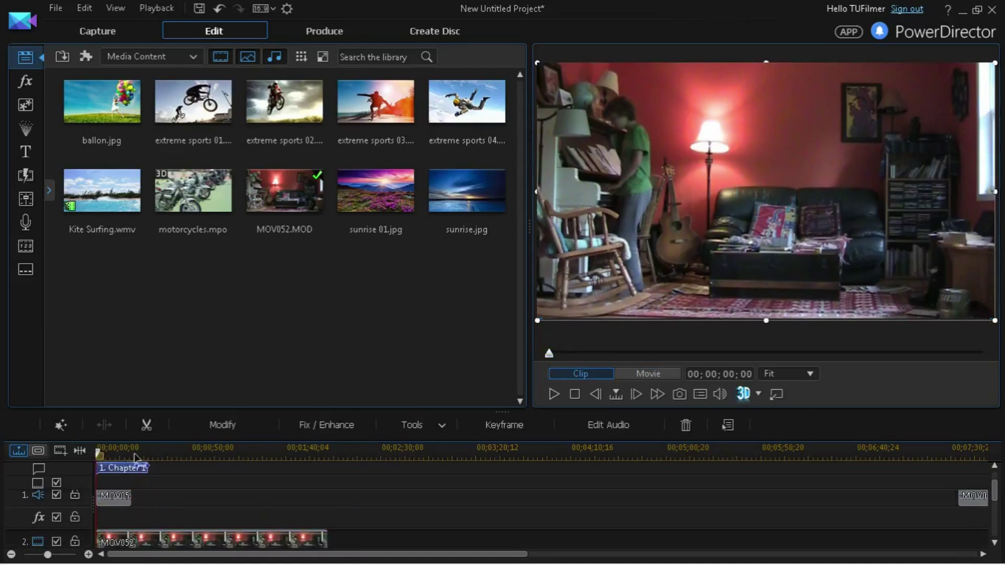
Split the track 2 clip near its start and shorten the end of its first segment with Trim Only.
{"action": "left_click", "coordinate": [152, 534]}
{"action": "left_click_drag", "start_coordinate": [156, 535], "coordinate": [137, 539]}
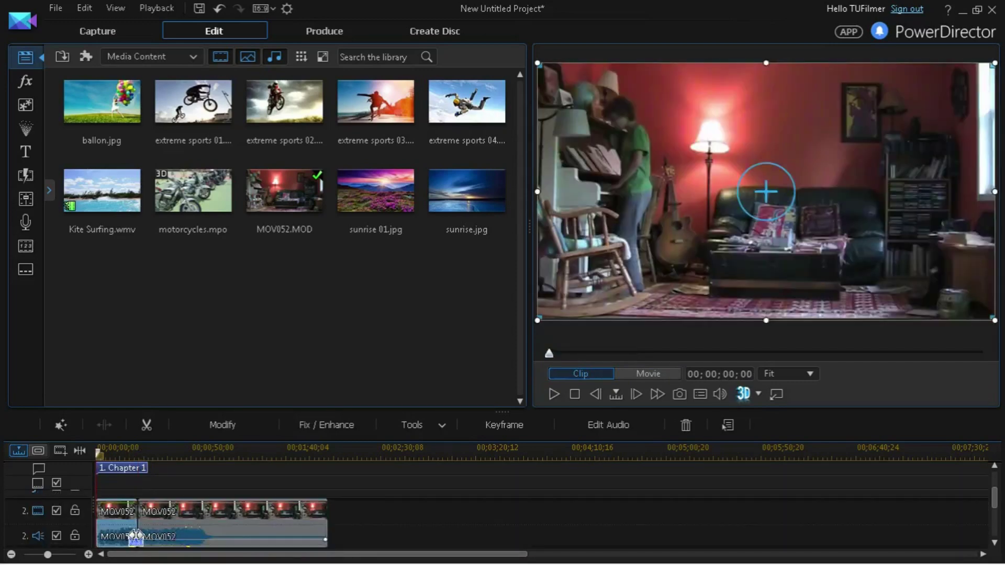
{"action": "left_click", "coordinate": [125, 535]}
{"action": "left_click_drag", "start_coordinate": [125, 535], "coordinate": [130, 535]}
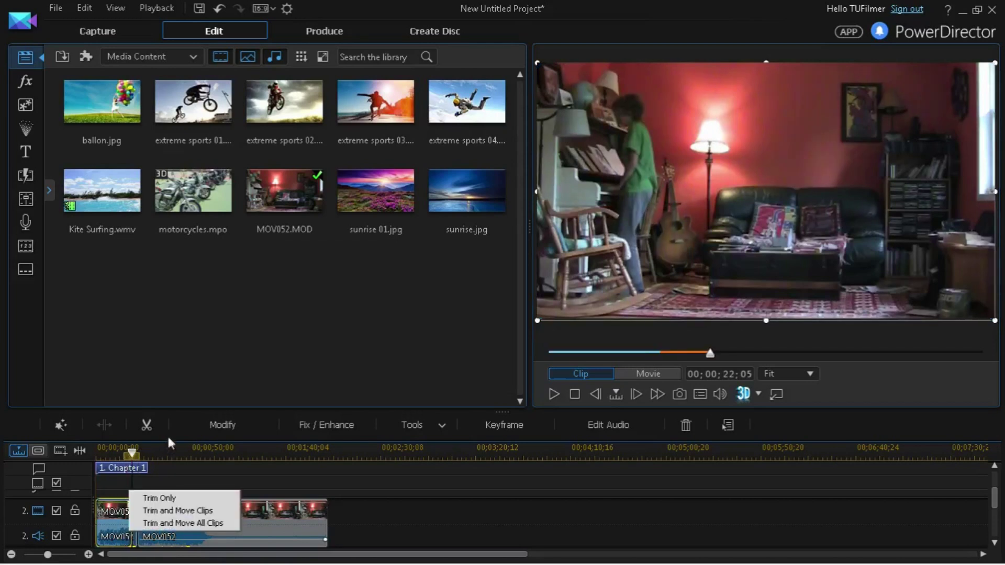
{"action": "left_click", "coordinate": [159, 499]}
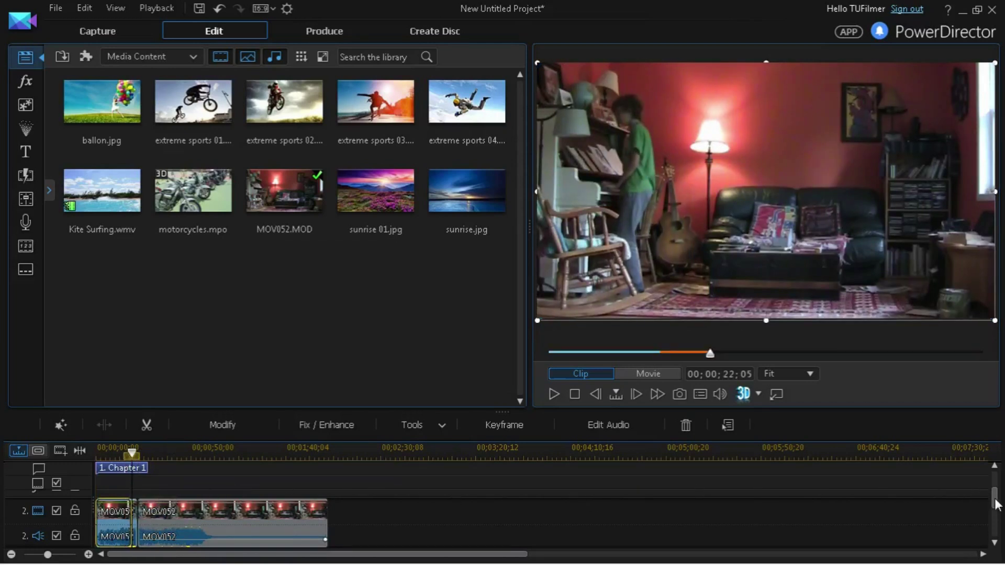
Play to where the boy stands by the bookshelf and split the long track 2 segment at about 00;01;08.
{"action": "mouse_move", "coordinate": [995, 504]}
{"action": "left_mouse_down"}
{"action": "mouse_move", "coordinate": [994, 468]}
{"action": "mouse_move", "coordinate": [996, 489]}
{"action": "left_mouse_up"}
{"action": "left_click", "coordinate": [166, 453]}
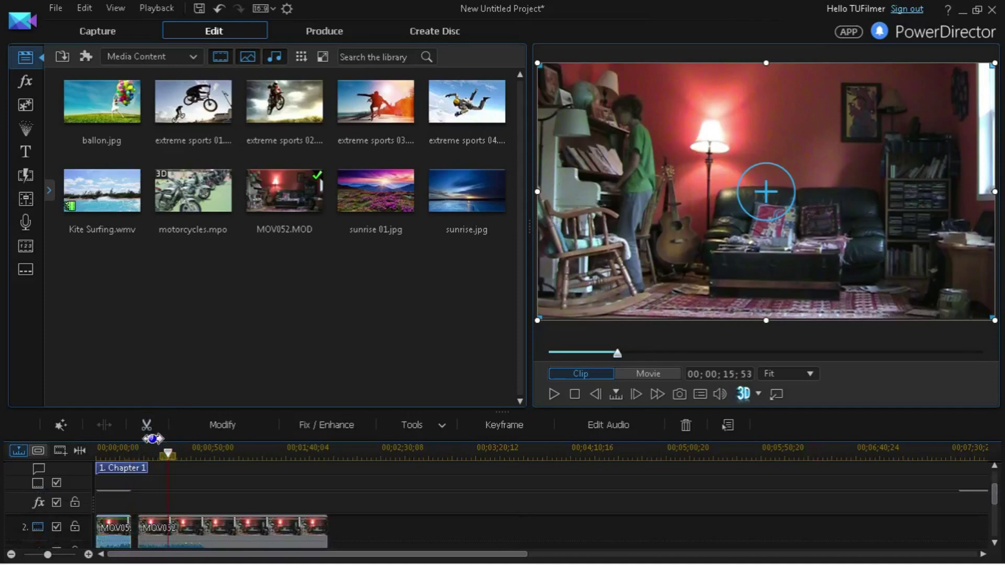
{"action": "left_click", "coordinate": [207, 451]}
{"action": "key", "text": "space"}
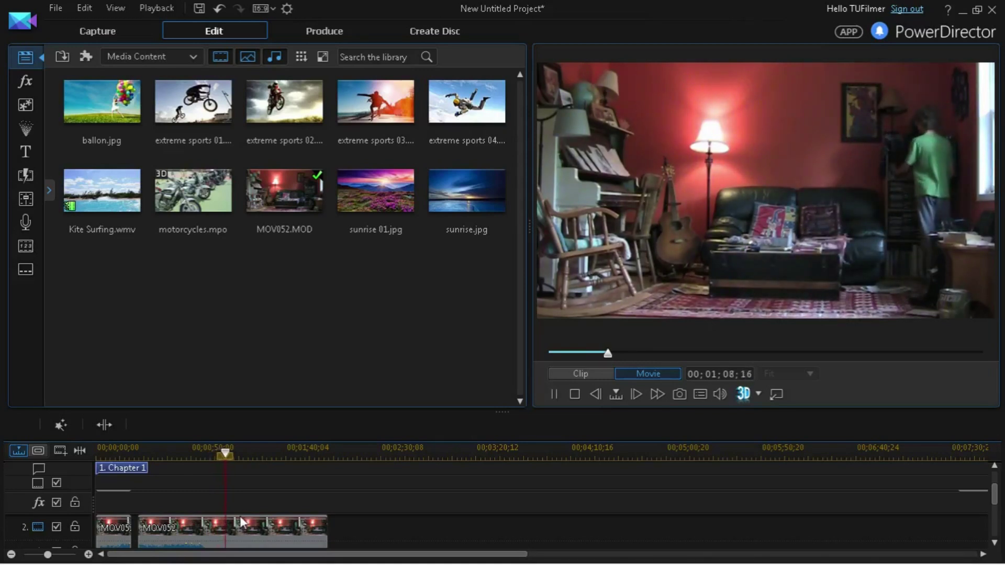
{"action": "left_click", "coordinate": [238, 533]}
{"action": "key", "text": "ctrl+t"}
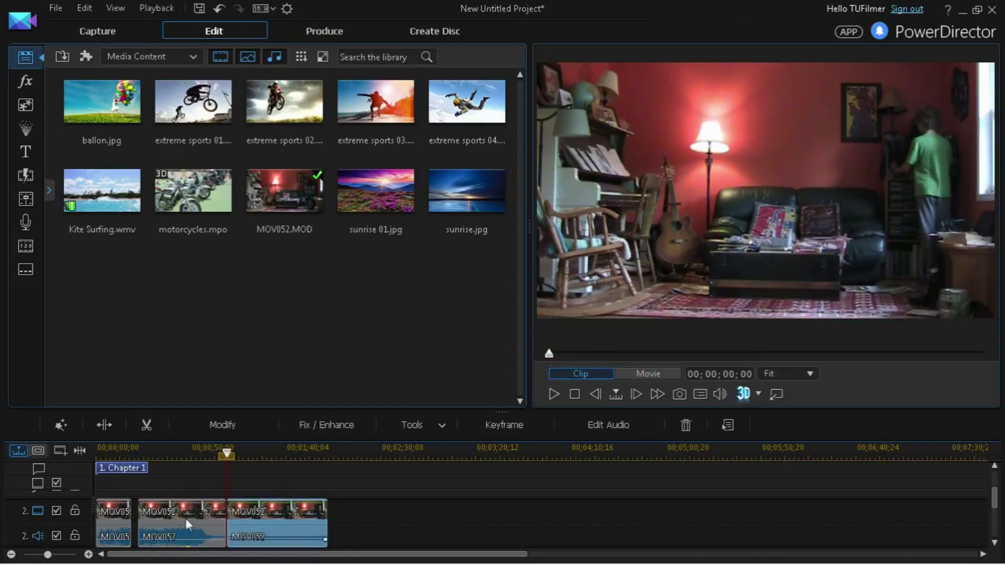
Cut the middle track 2 segment before the bookshelf split with the gap filled, and move the bookshelf segment to the start of track 3.
{"action": "key", "text": "ctrl+x"}
{"action": "left_click", "coordinate": [248, 501]}
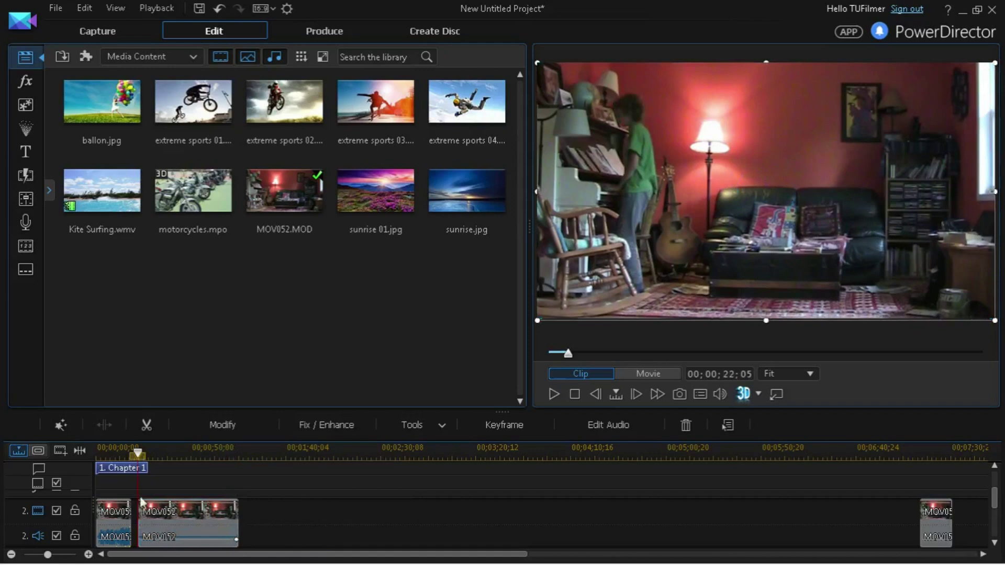
{"action": "left_click_drag", "start_coordinate": [167, 511], "coordinate": [152, 549]}
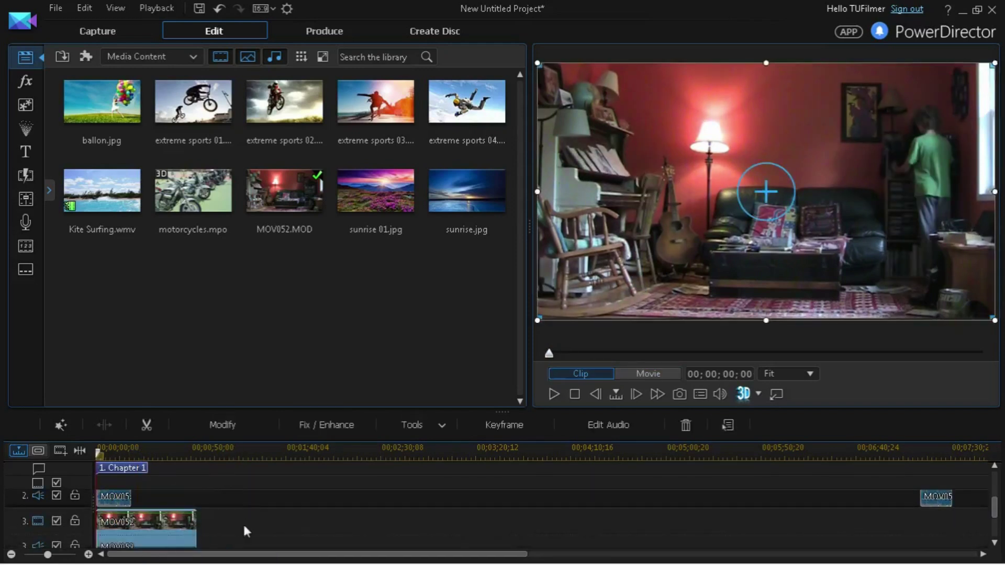
Shorten the end of the track 3 clip to about 00;00;19;04 with Trim Only, matching the clips above it.
{"action": "left_click", "coordinate": [198, 521]}
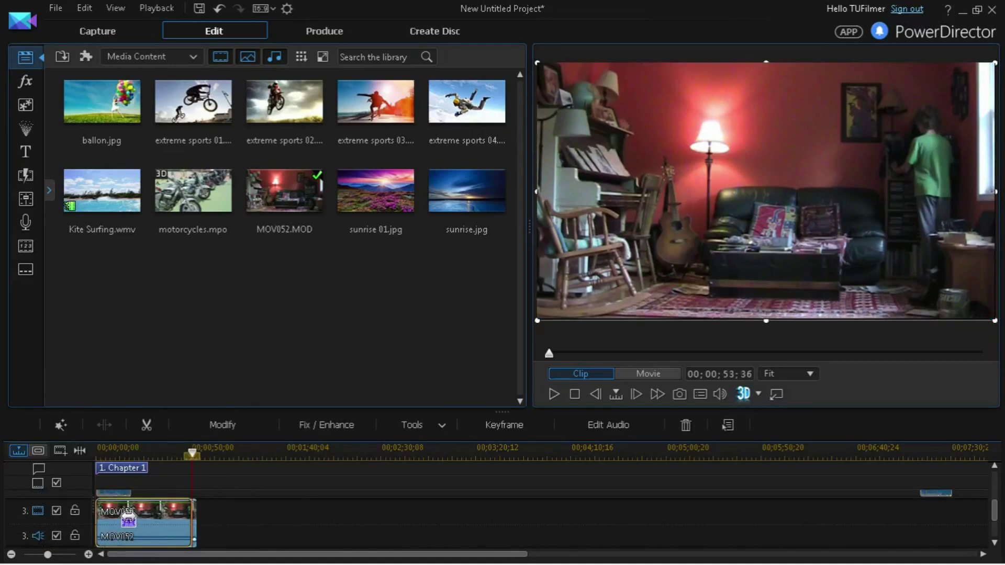
{"action": "left_click_drag", "start_coordinate": [131, 512], "coordinate": [131, 513]}
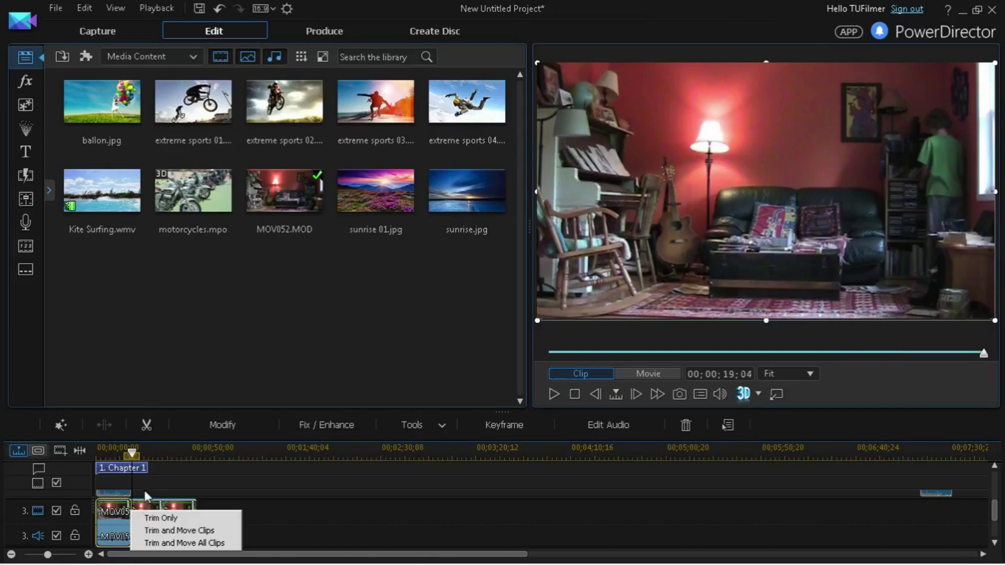
{"action": "left_click", "coordinate": [145, 495]}
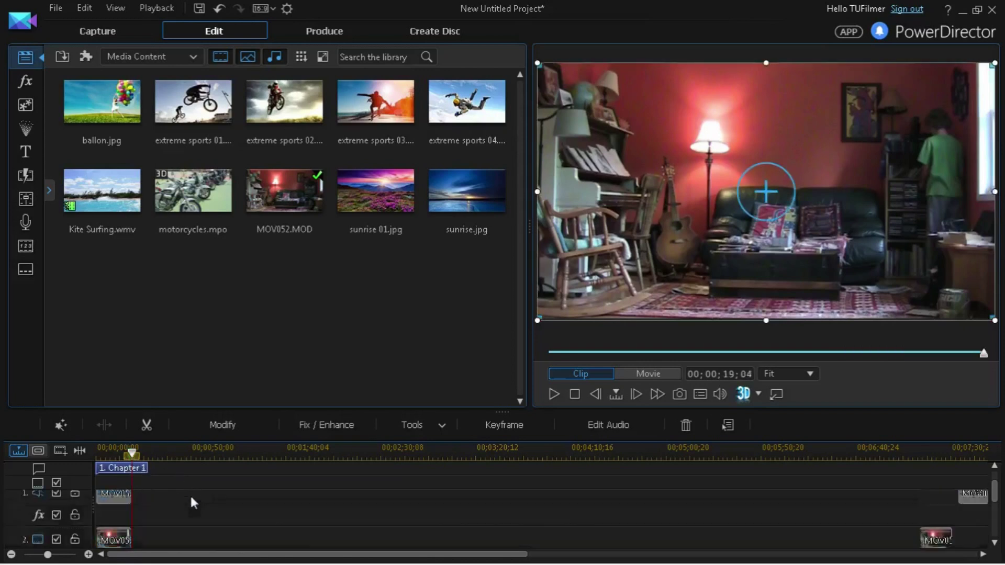
Check the short clips stacked at the start of video tracks 1, 2 and 3, and select the one on track 1.
{"action": "scroll", "coordinate": [101, 526], "scroll_direction": "up", "scroll_amount": 1}
{"action": "scroll", "coordinate": [112, 520], "scroll_direction": "down", "scroll_amount": 1}
{"action": "mouse_move", "coordinate": [992, 518]}
{"action": "left_mouse_down"}
{"action": "mouse_move", "coordinate": [993, 532]}
{"action": "mouse_move", "coordinate": [994, 480]}
{"action": "mouse_move", "coordinate": [997, 523]}
{"action": "left_mouse_up"}
{"action": "scroll", "coordinate": [566, 503], "scroll_direction": "up", "scroll_amount": 3}
{"action": "scroll", "coordinate": [107, 519], "scroll_direction": "down", "scroll_amount": 3}
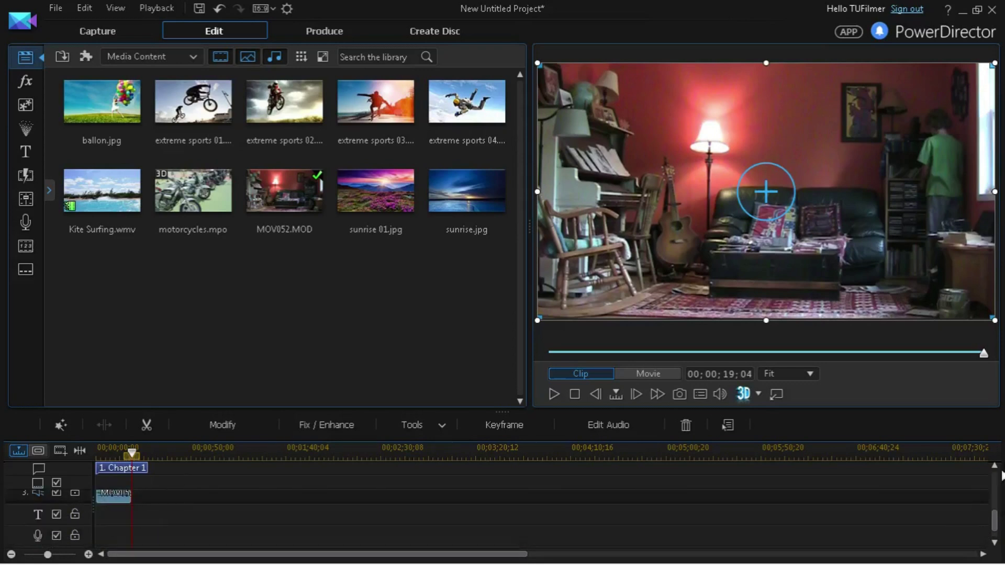
{"action": "left_click_drag", "start_coordinate": [996, 524], "coordinate": [995, 485]}
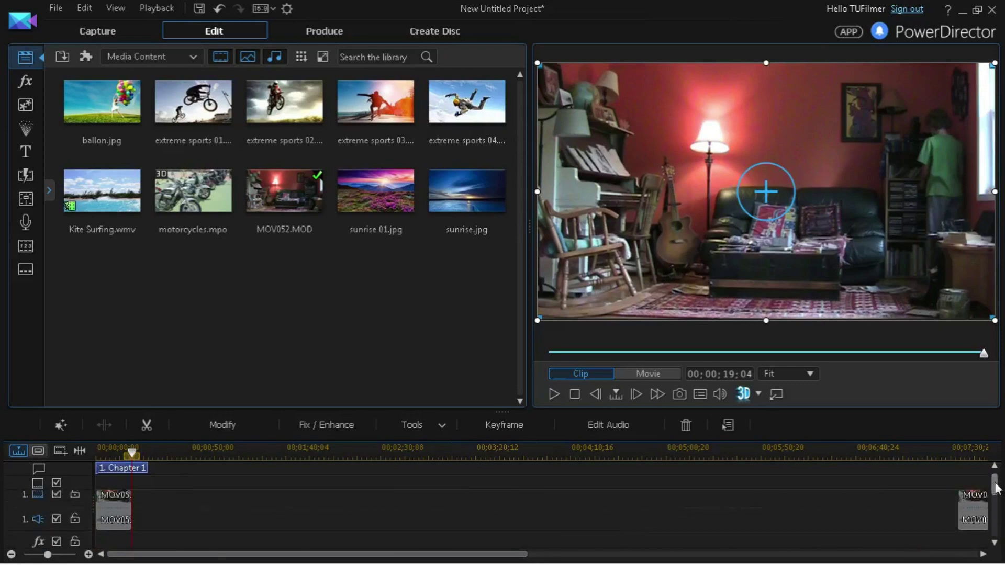
{"action": "scroll", "coordinate": [109, 547], "scroll_direction": "up", "scroll_amount": 1}
{"action": "left_click", "coordinate": [110, 501]}
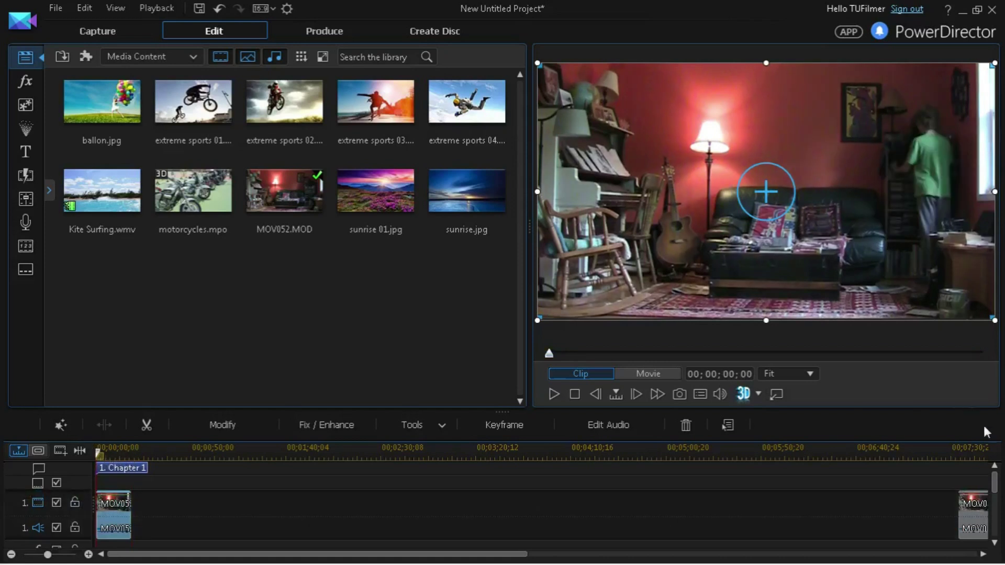
{"action": "left_click_drag", "start_coordinate": [997, 489], "coordinate": [997, 521]}
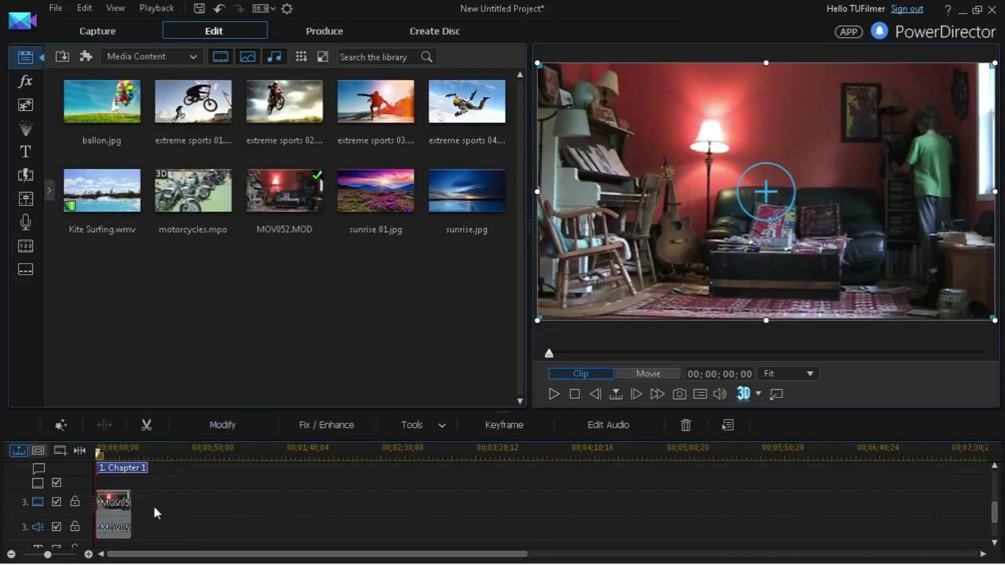
{"action": "scroll", "coordinate": [151, 500], "scroll_direction": "up", "scroll_amount": 3}
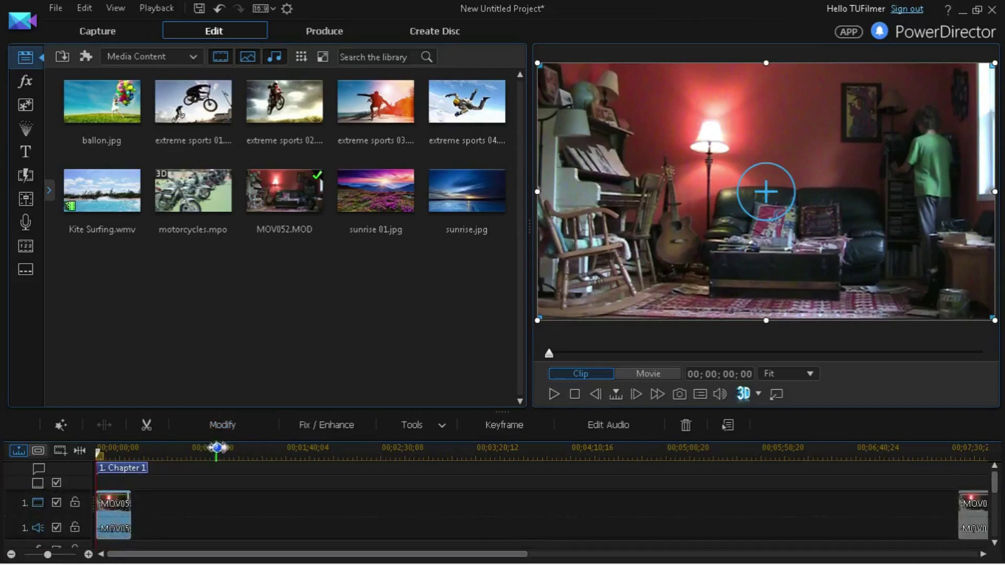
Open the track 1 clip in the PiP Designer, apply a rectangular mask and turn off Maintain mask aspect ratio.
{"action": "left_click", "coordinate": [224, 430]}
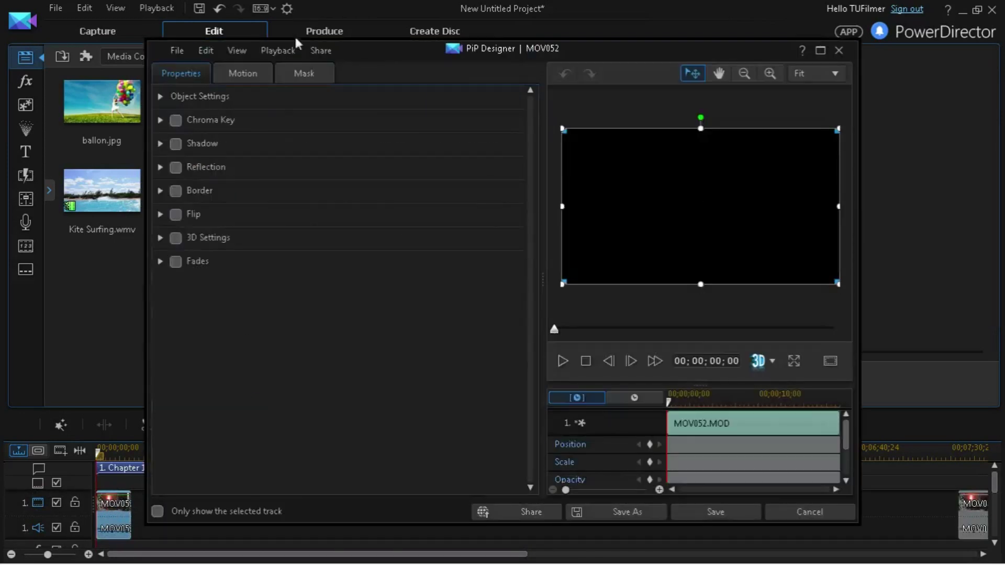
{"action": "left_click", "coordinate": [306, 68]}
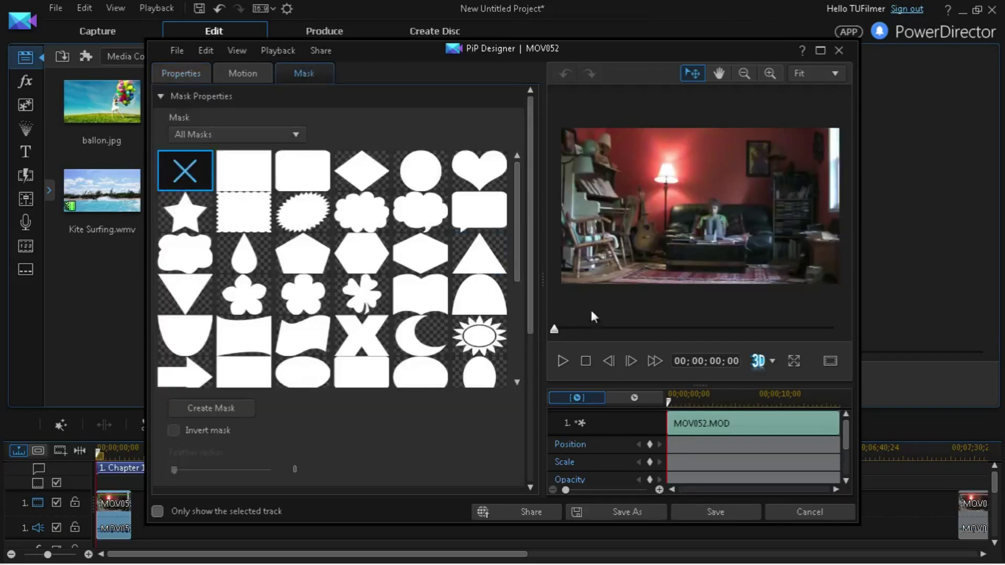
{"action": "left_click_drag", "start_coordinate": [532, 184], "coordinate": [530, 201]}
{"action": "left_click", "coordinate": [244, 141]}
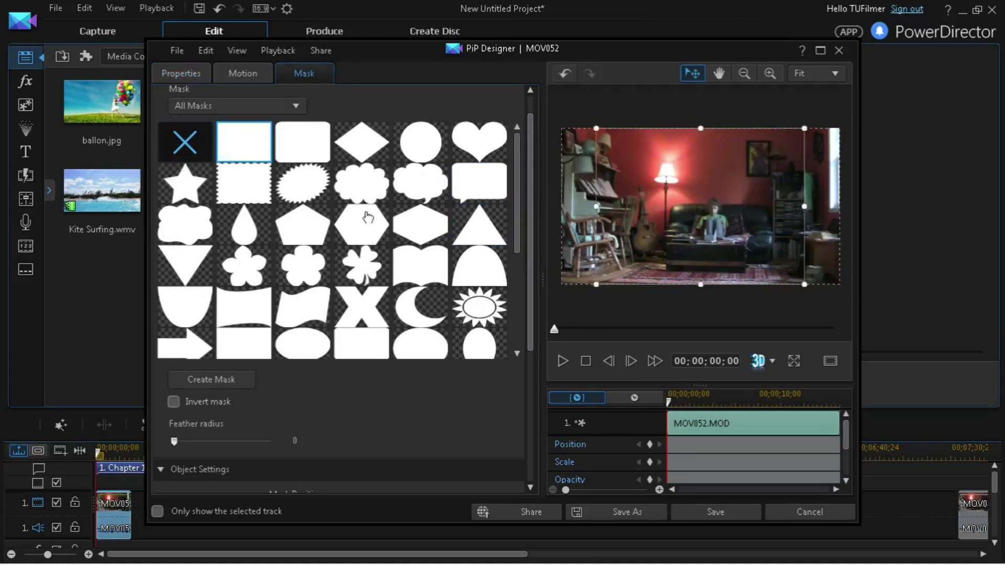
{"action": "scroll", "coordinate": [413, 278], "scroll_direction": "down", "scroll_amount": 1}
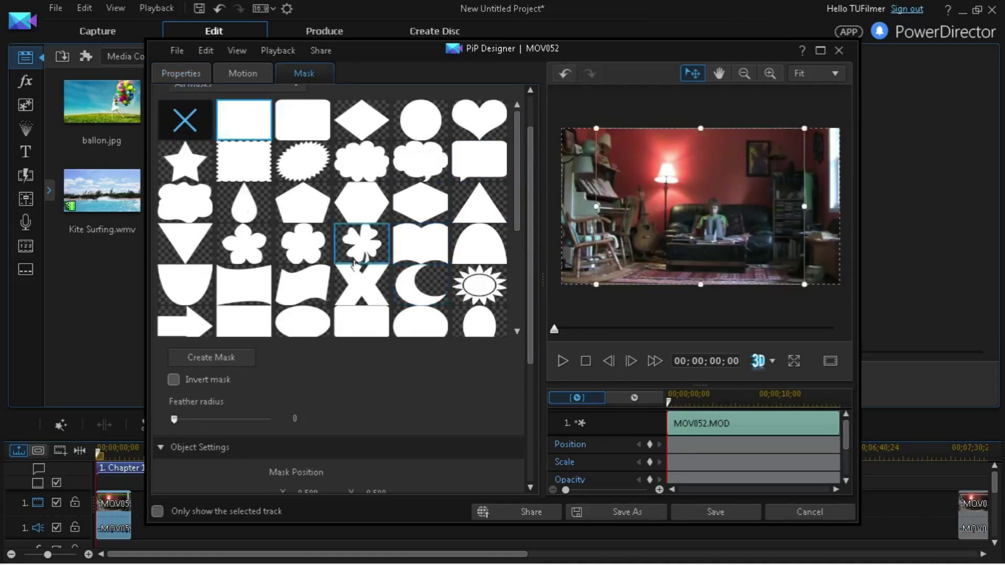
{"action": "scroll", "coordinate": [314, 293], "scroll_direction": "down", "scroll_amount": 5}
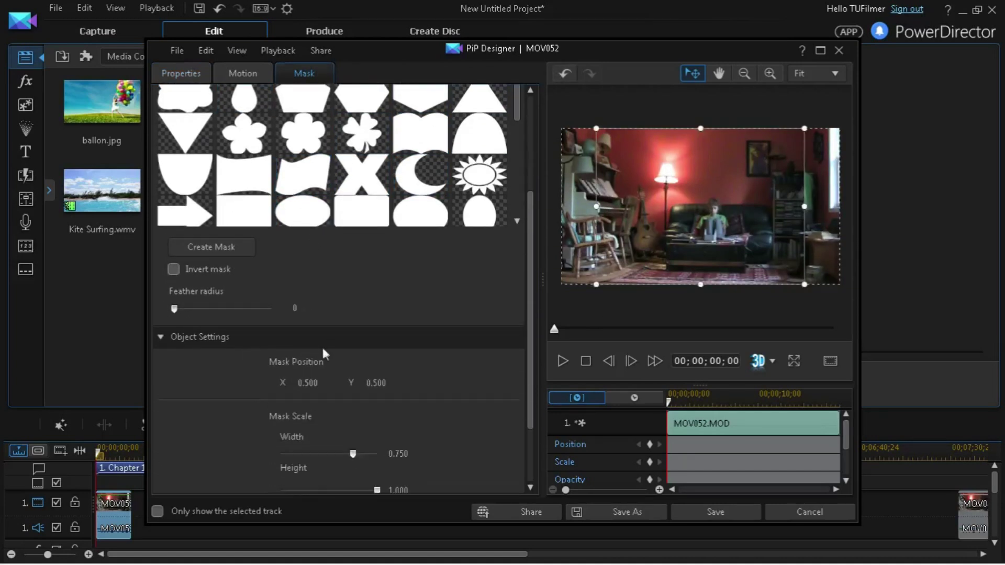
{"action": "scroll", "coordinate": [324, 355], "scroll_direction": "down", "scroll_amount": 4}
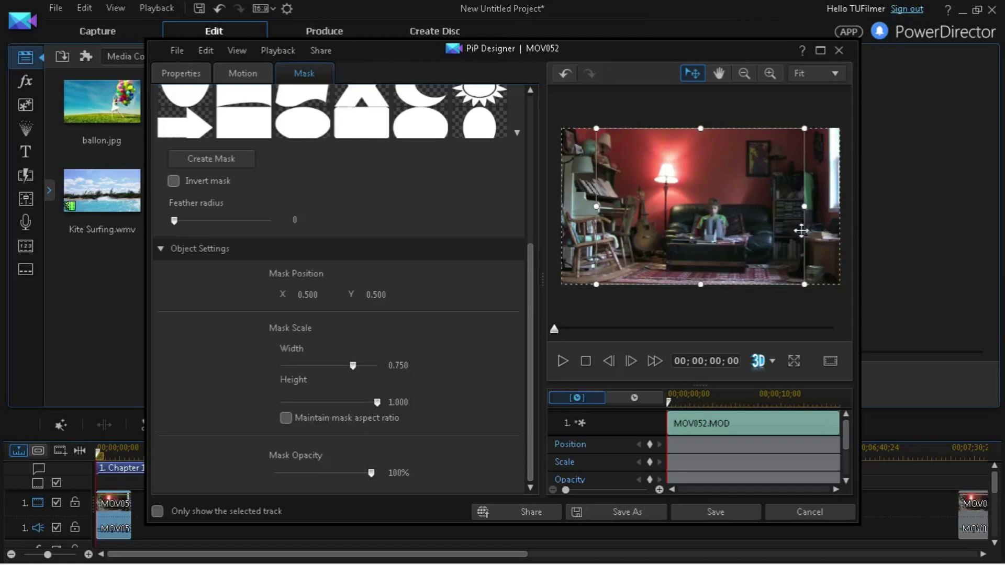
Narrow the full-height mask around the boy on the sofa to a width of about 0.239 at X 0.546, and save it.
{"action": "left_click_drag", "start_coordinate": [805, 206], "coordinate": [767, 205]}
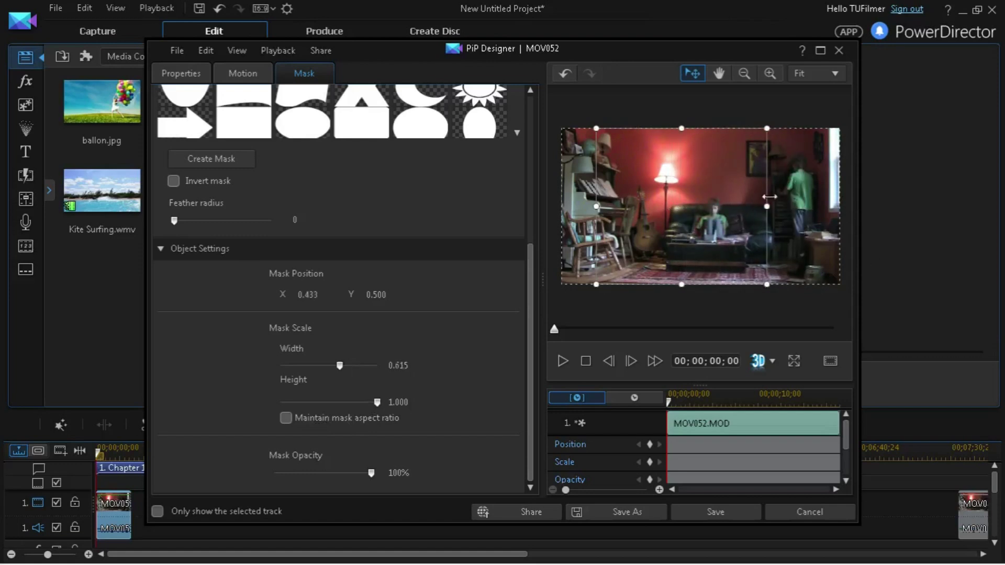
{"action": "left_click_drag", "start_coordinate": [690, 129], "coordinate": [696, 119]}
{"action": "left_click_drag", "start_coordinate": [594, 207], "coordinate": [677, 206]}
{"action": "left_click_drag", "start_coordinate": [768, 206], "coordinate": [746, 206]}
{"action": "left_click_drag", "start_coordinate": [678, 206], "coordinate": [682, 206]}
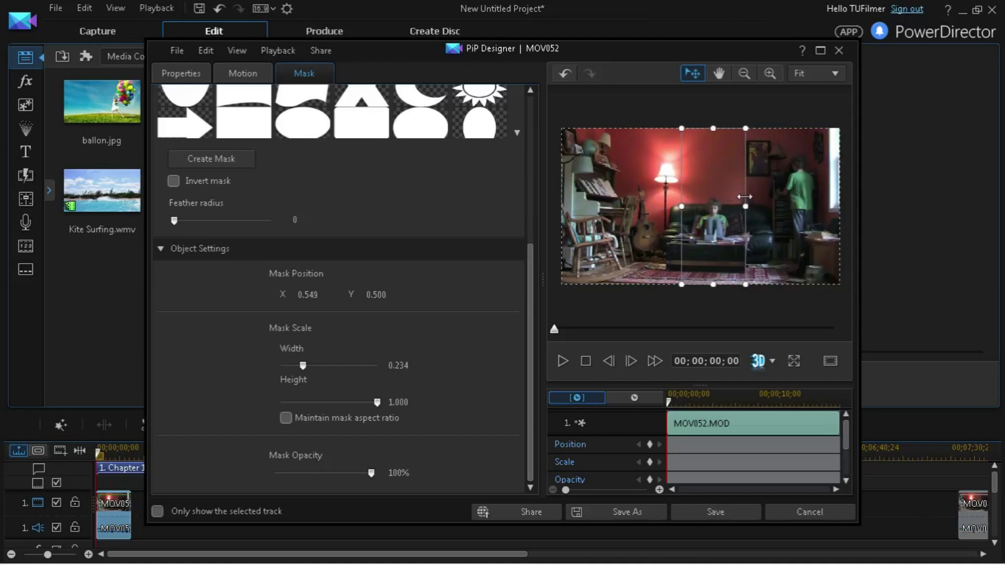
{"action": "left_click_drag", "start_coordinate": [681, 206], "coordinate": [681, 206]}
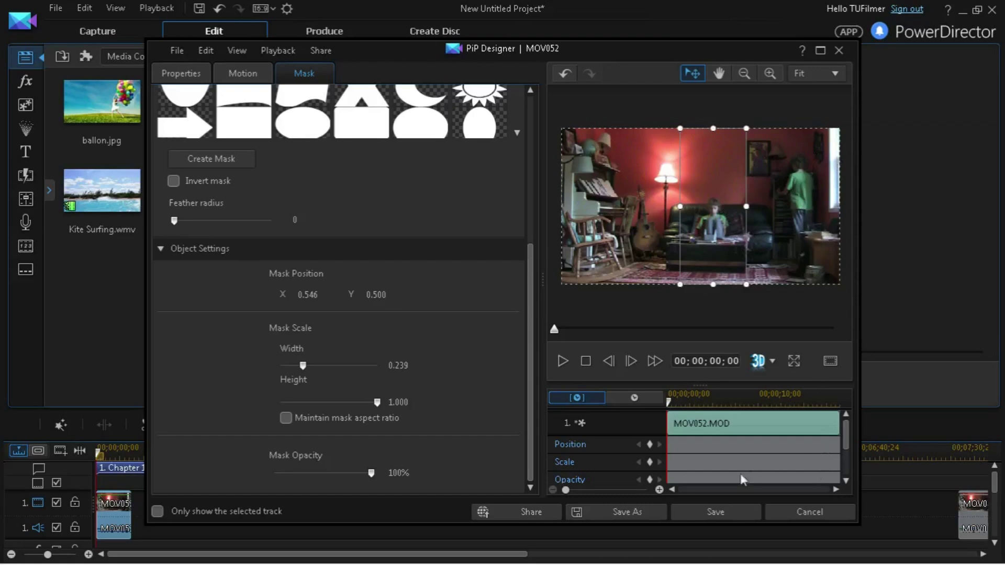
{"action": "left_click", "coordinate": [739, 518]}
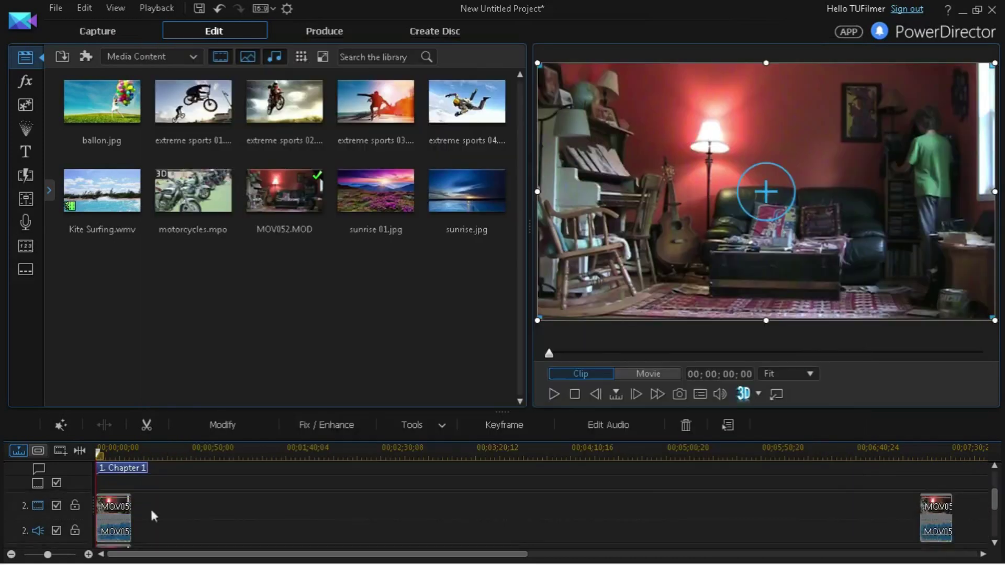
Open the track 2 clip in the PiP Designer, apply a rectangular mask and turn off Maintain mask aspect ratio.
{"action": "left_click", "coordinate": [221, 424]}
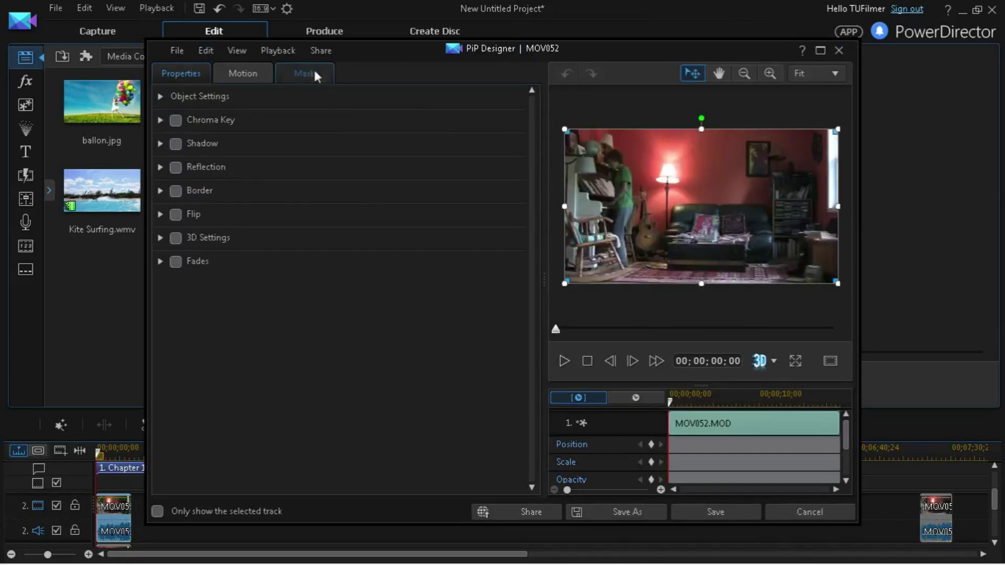
{"action": "left_click", "coordinate": [313, 73]}
{"action": "left_click", "coordinate": [245, 170]}
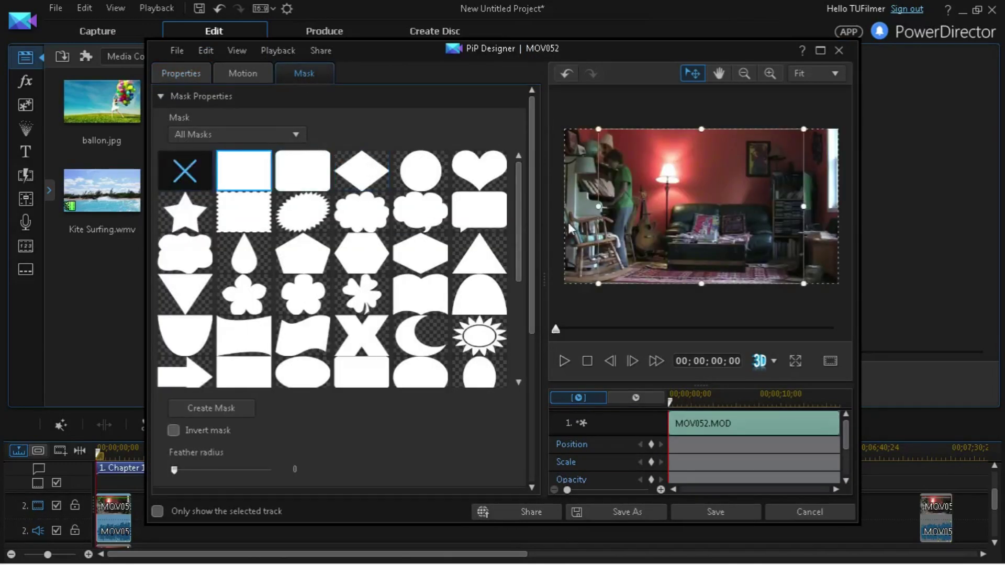
{"action": "left_click_drag", "start_coordinate": [529, 204], "coordinate": [580, 286]}
{"action": "scroll", "coordinate": [362, 393], "scroll_direction": "down", "scroll_amount": 3}
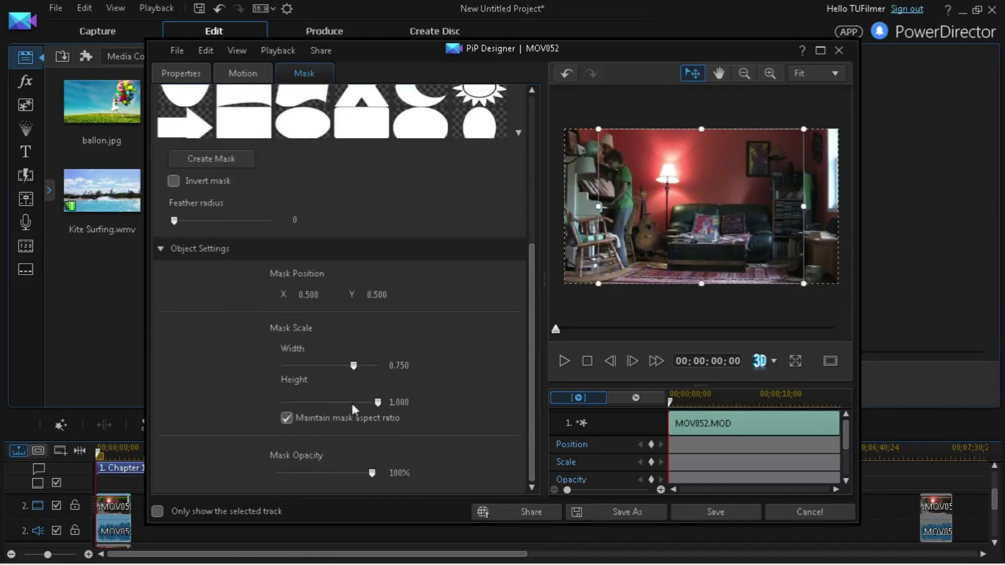
{"action": "left_click", "coordinate": [287, 418]}
{"action": "scroll", "coordinate": [283, 421], "scroll_direction": "up", "scroll_amount": 2}
Fit the mask over the piano side of the frame with a width of about 0.430 at X 0.215, and save it.
{"action": "left_click_drag", "start_coordinate": [804, 207], "coordinate": [598, 179]}
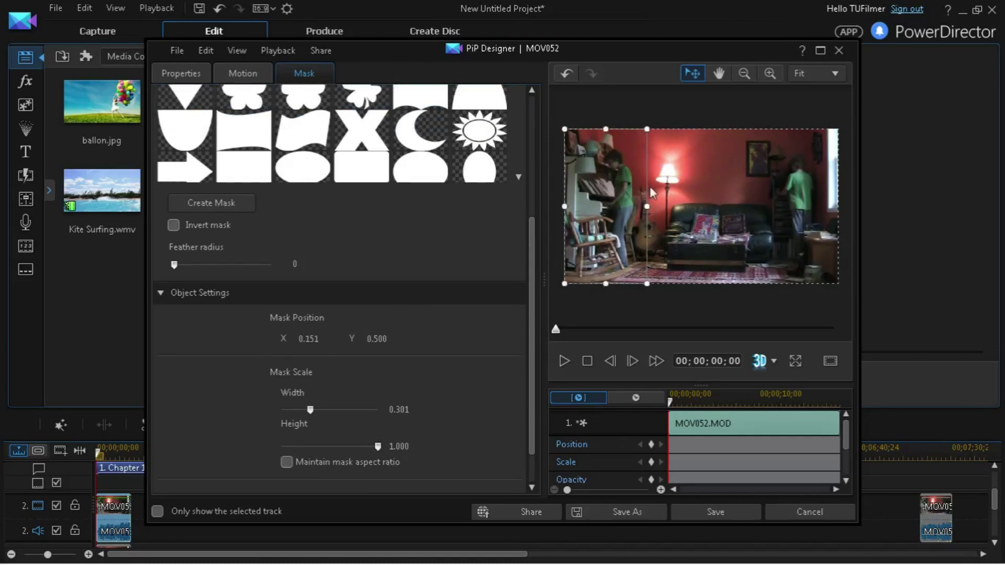
{"action": "left_click_drag", "start_coordinate": [648, 212], "coordinate": [681, 207]}
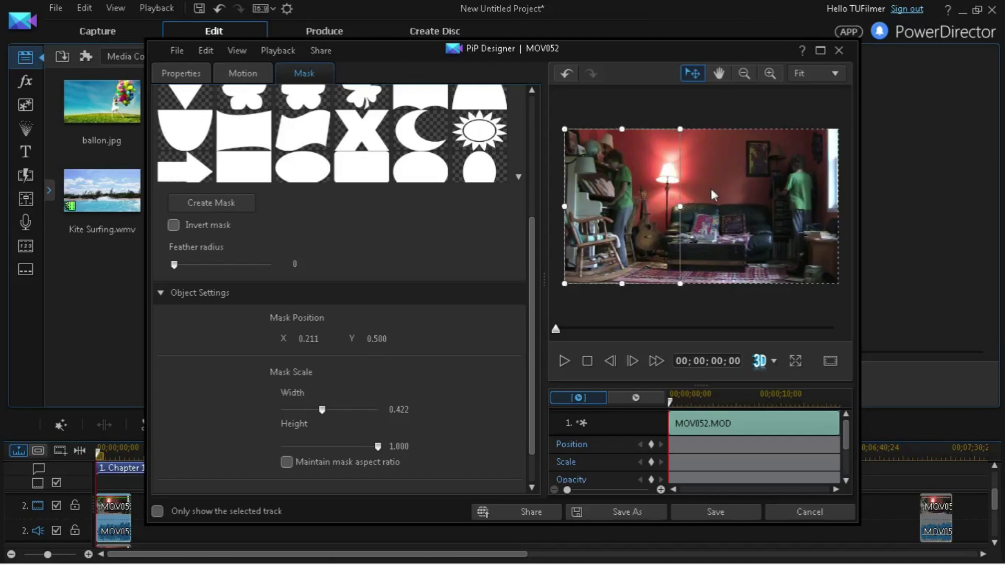
{"action": "left_click_drag", "start_coordinate": [680, 208], "coordinate": [682, 208]}
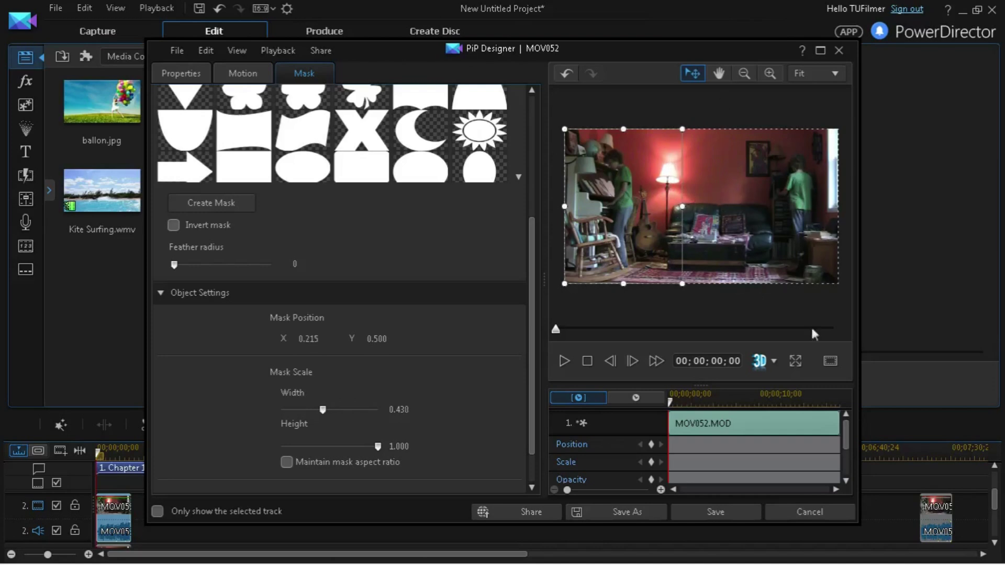
{"action": "left_click", "coordinate": [727, 515]}
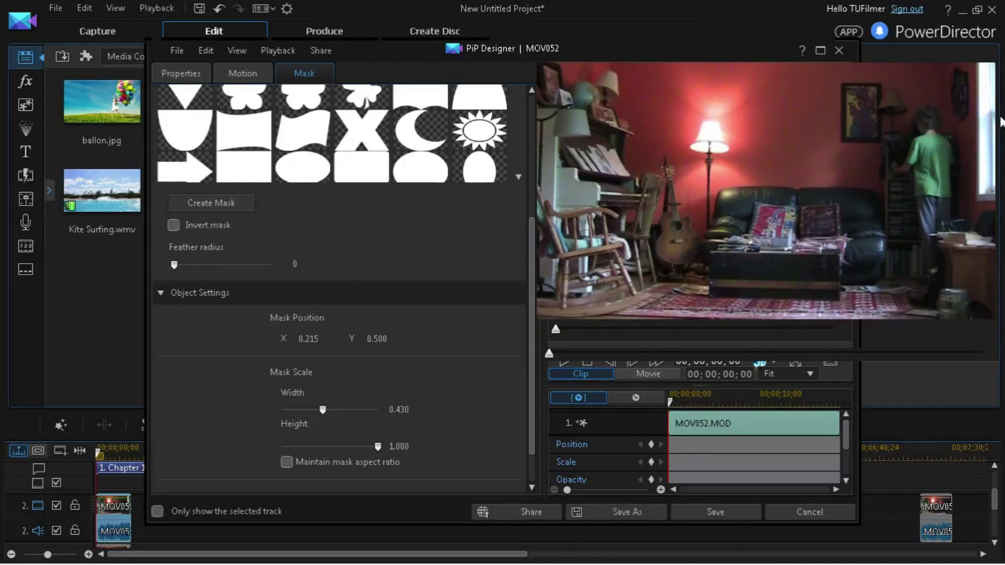
{"action": "key", "text": "Escape"}
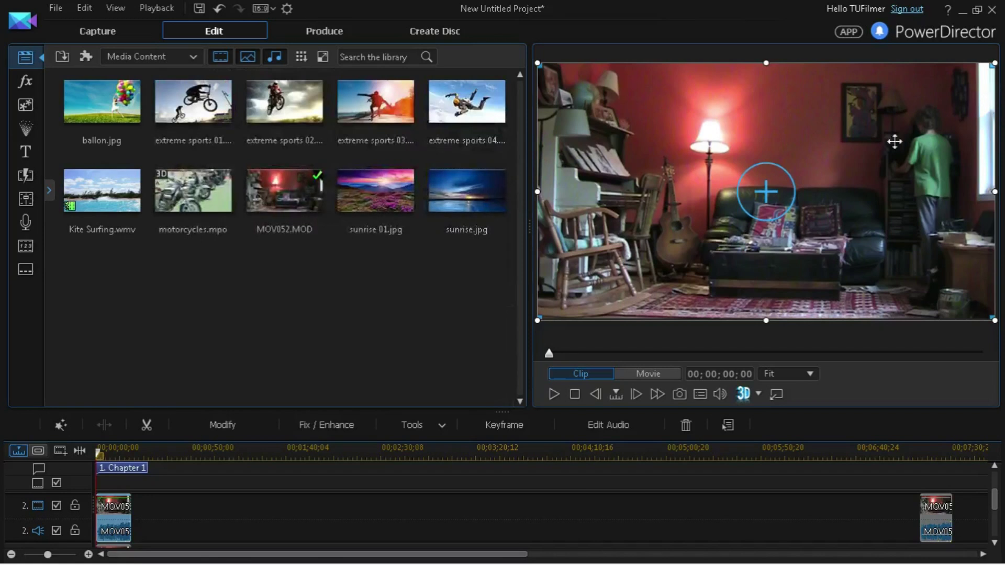
Open the track 3 clip in the PiP Designer and apply a rectangular mask.
{"action": "left_click_drag", "start_coordinate": [994, 498], "coordinate": [995, 510]}
{"action": "left_click", "coordinate": [109, 510]}
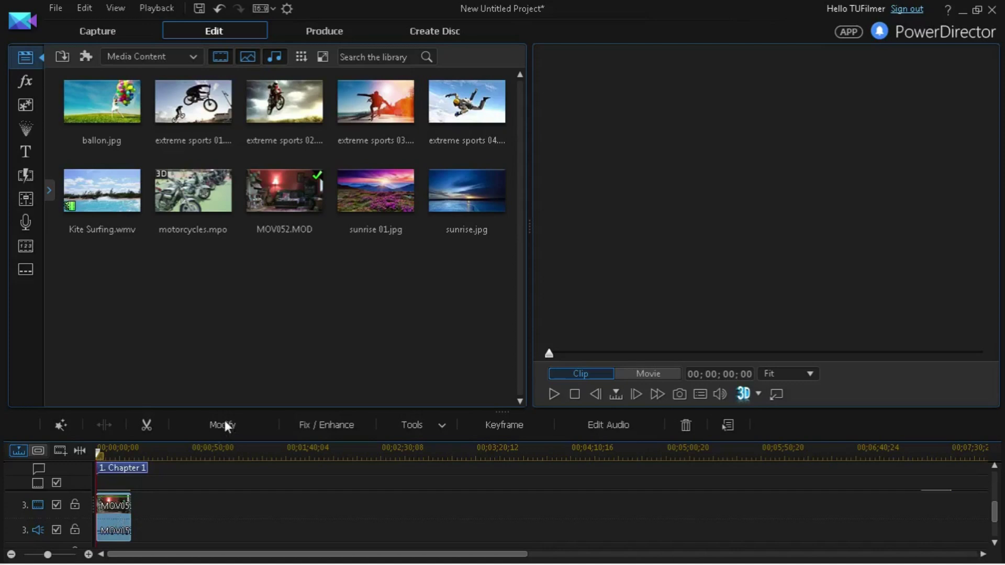
{"action": "left_click", "coordinate": [225, 423]}
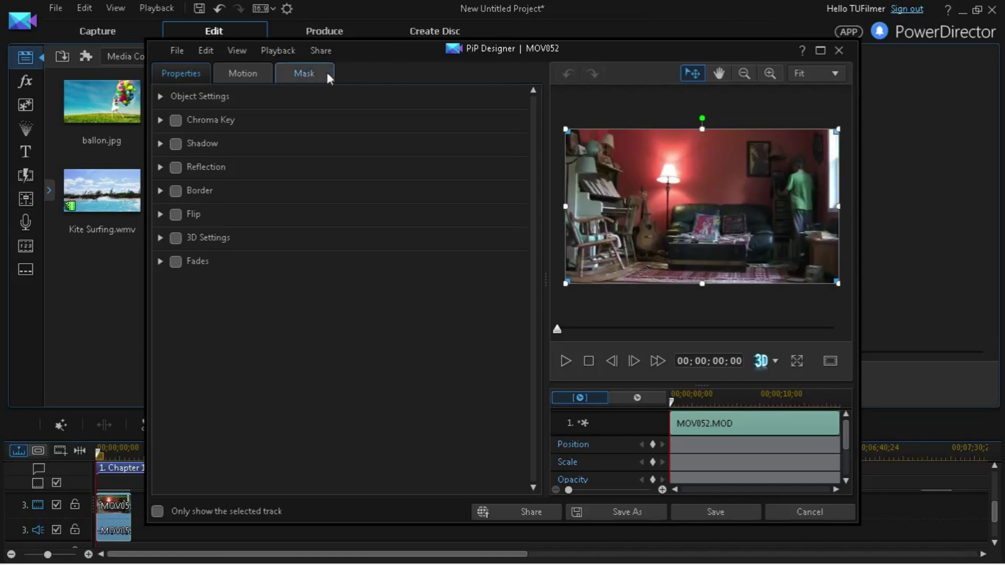
{"action": "left_click", "coordinate": [325, 71]}
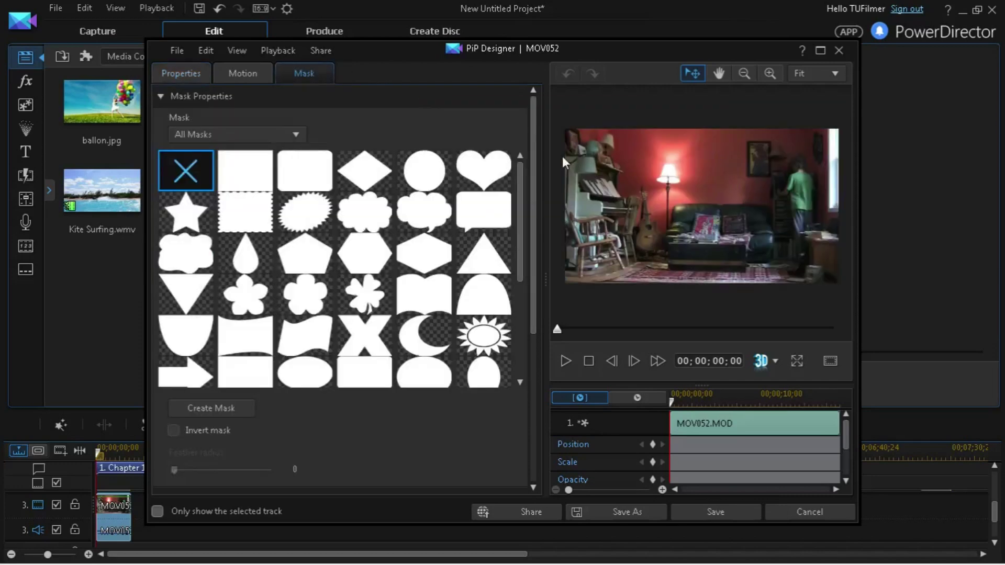
{"action": "left_click", "coordinate": [253, 166]}
Narrow the track 3 mask to the window side of the frame around the standing boy, at about X 0.829, and save it.
{"action": "scroll", "coordinate": [254, 165], "scroll_direction": "down", "scroll_amount": 1}
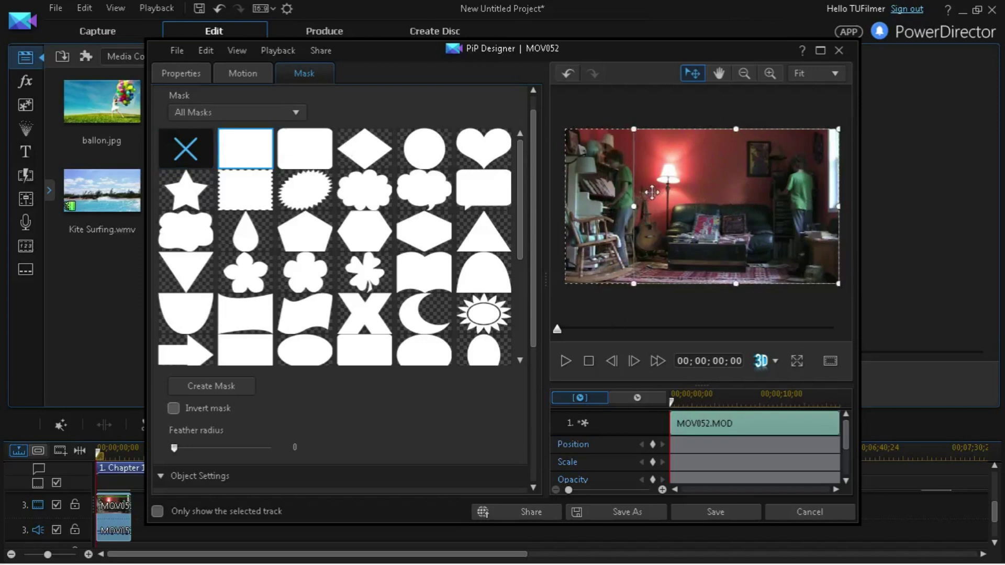
{"action": "mouse_move", "coordinate": [636, 207]}
{"action": "left_mouse_down"}
{"action": "mouse_move", "coordinate": [719, 208]}
{"action": "mouse_move", "coordinate": [634, 207]}
{"action": "left_mouse_up"}
{"action": "scroll", "coordinate": [520, 328], "scroll_direction": "down", "scroll_amount": 5}
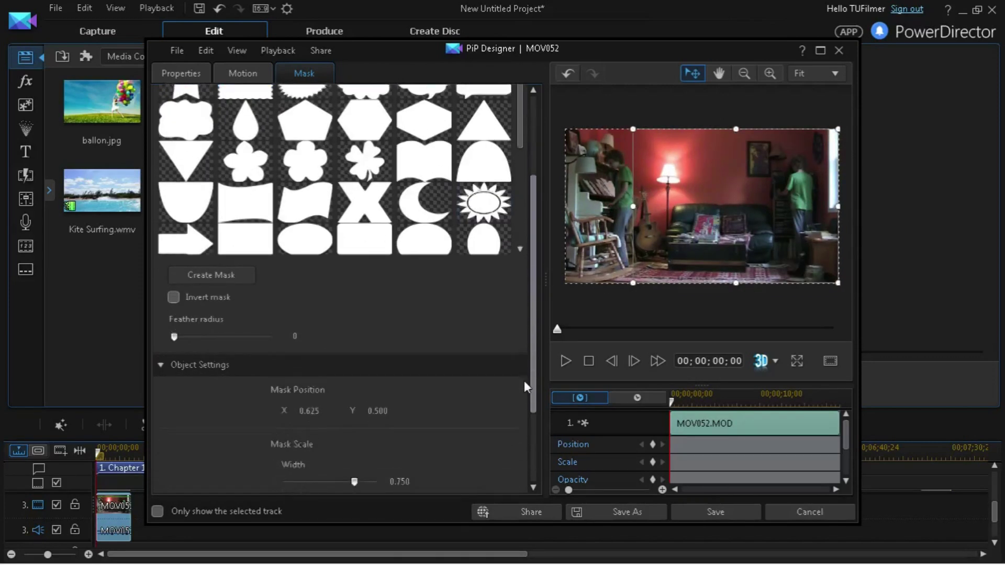
{"action": "left_click", "coordinate": [288, 439]}
{"action": "scroll", "coordinate": [303, 432], "scroll_direction": "up", "scroll_amount": 5}
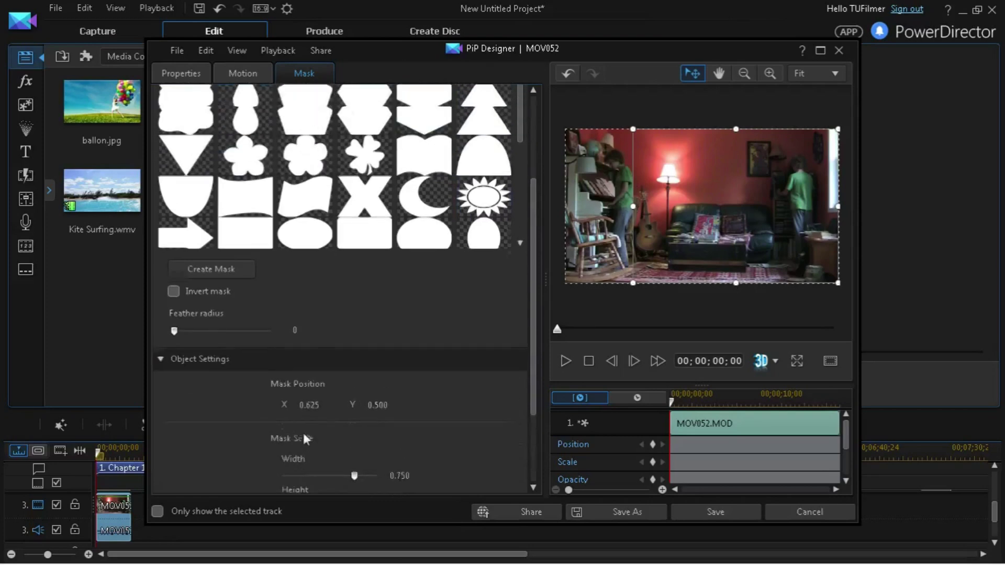
{"action": "left_click_drag", "start_coordinate": [633, 206], "coordinate": [796, 211]}
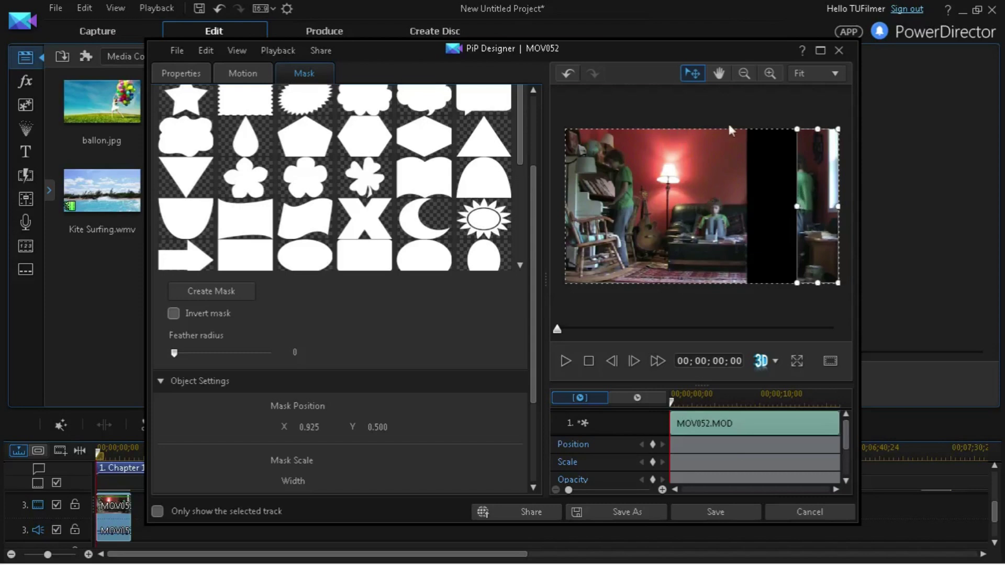
{"action": "left_click_drag", "start_coordinate": [796, 208], "coordinate": [744, 216]}
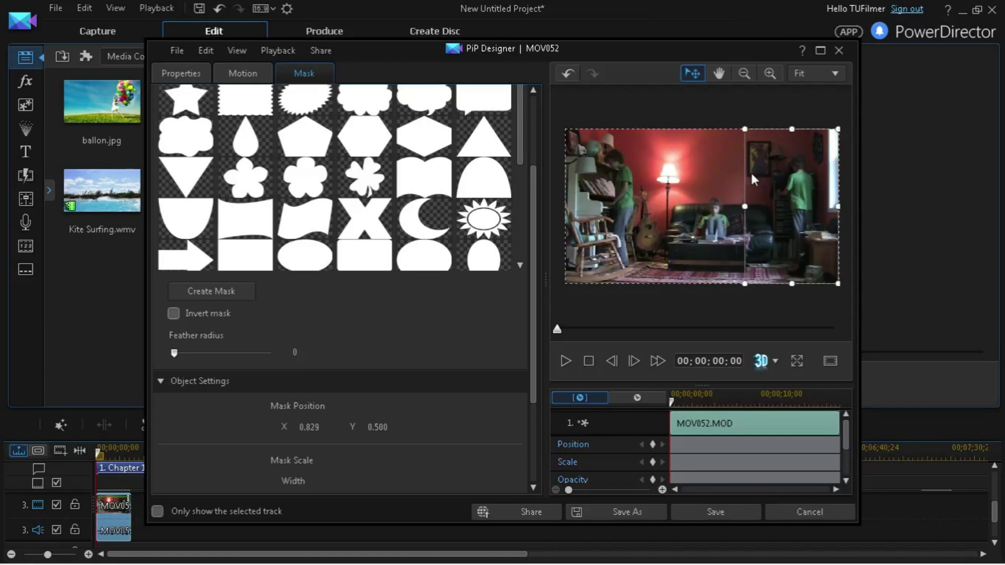
{"action": "key", "text": "Escape"}
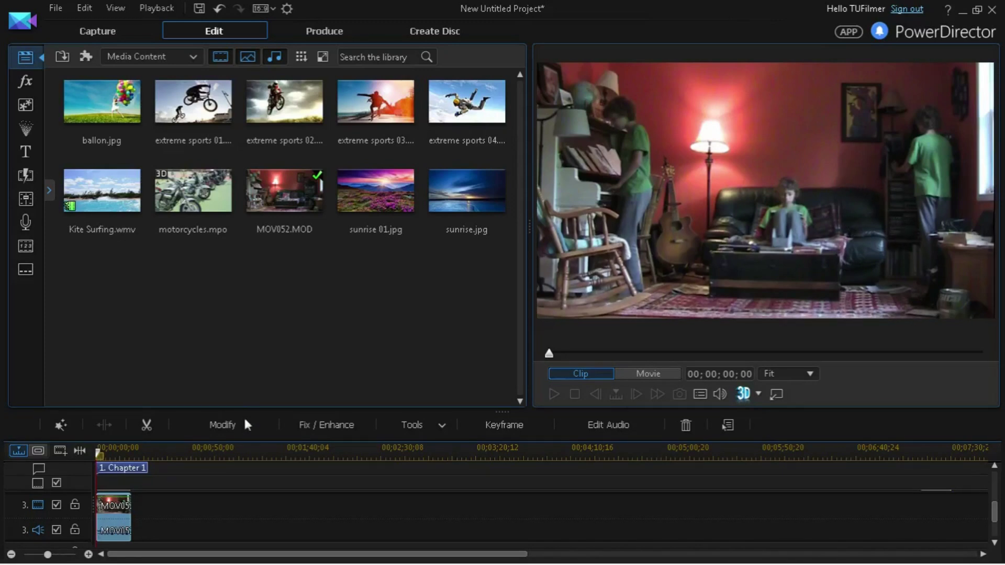
Reopen the track 3 clip's mask in the PiP Designer, shift its inner edge slightly away from the boy on the sofa, and save it.
{"action": "left_click", "coordinate": [320, 427]}
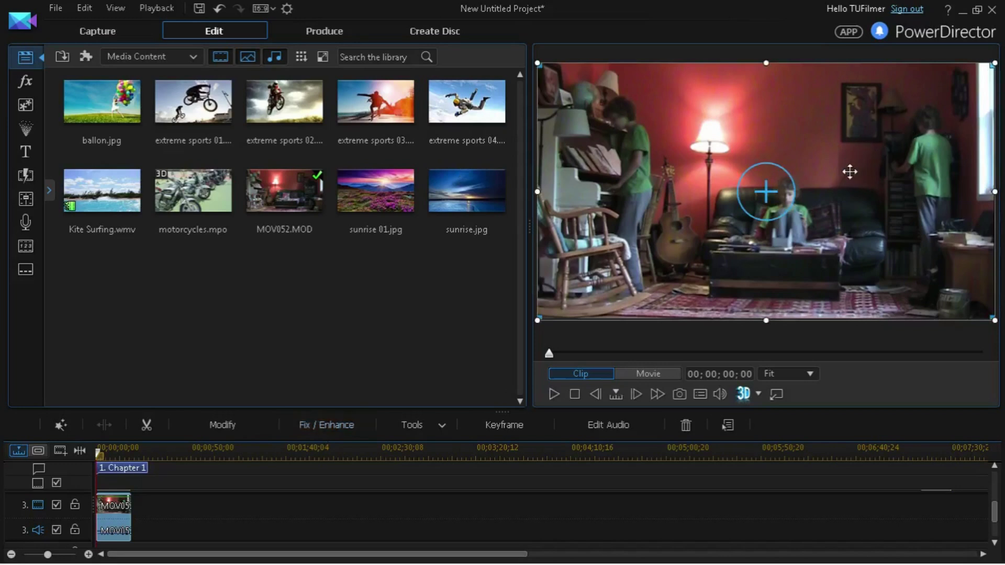
{"action": "left_click", "coordinate": [308, 427]}
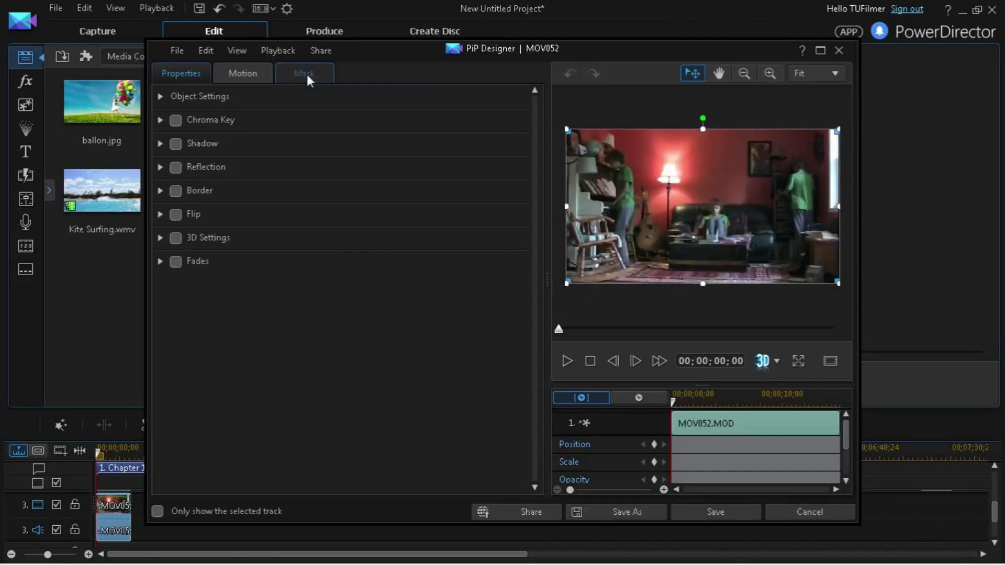
{"action": "left_click", "coordinate": [307, 74]}
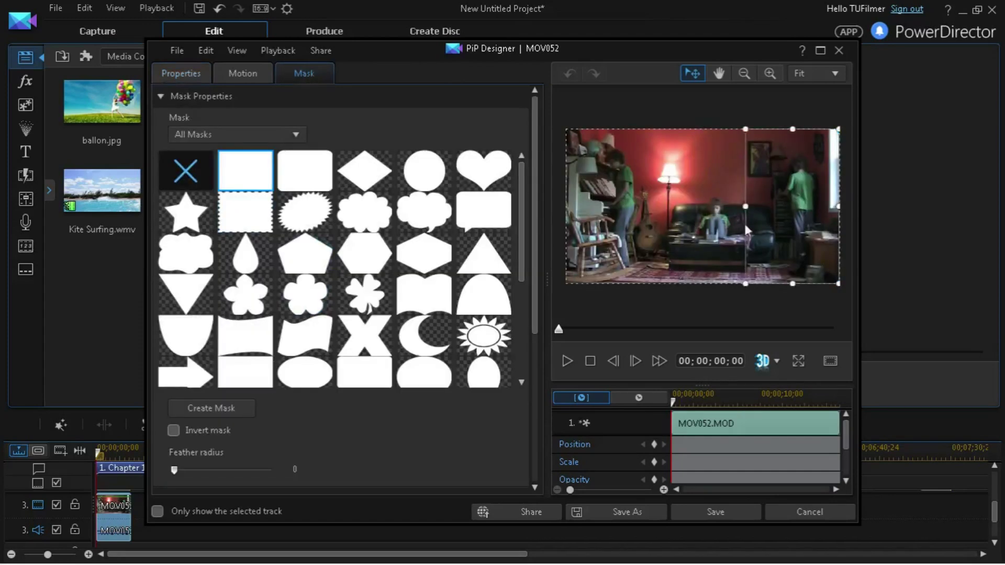
{"action": "mouse_move", "coordinate": [743, 207]}
{"action": "left_mouse_down"}
{"action": "mouse_move", "coordinate": [740, 190]}
{"action": "mouse_move", "coordinate": [748, 204]}
{"action": "left_mouse_up"}
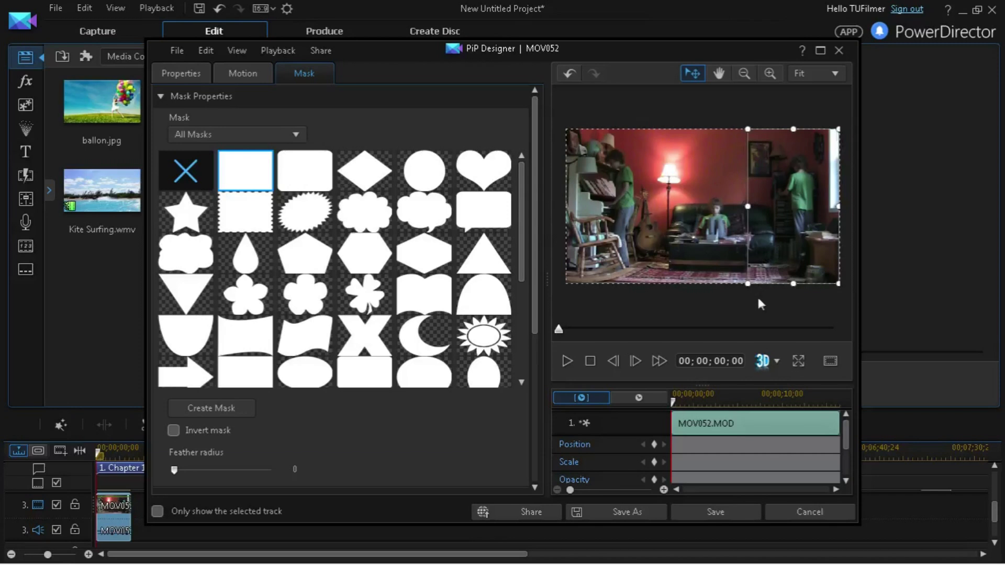
{"action": "left_click", "coordinate": [743, 507]}
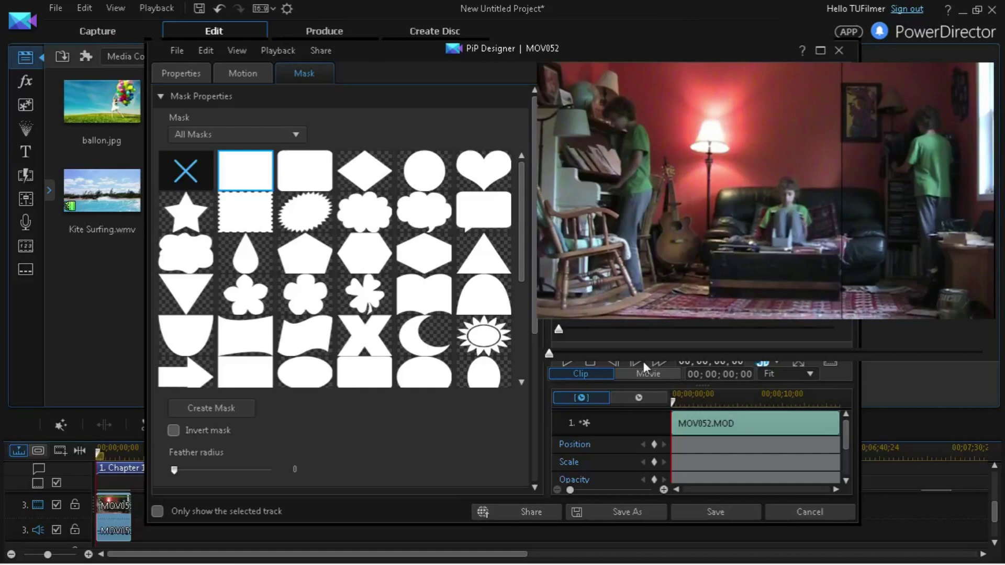
{"action": "key", "text": "Escape"}
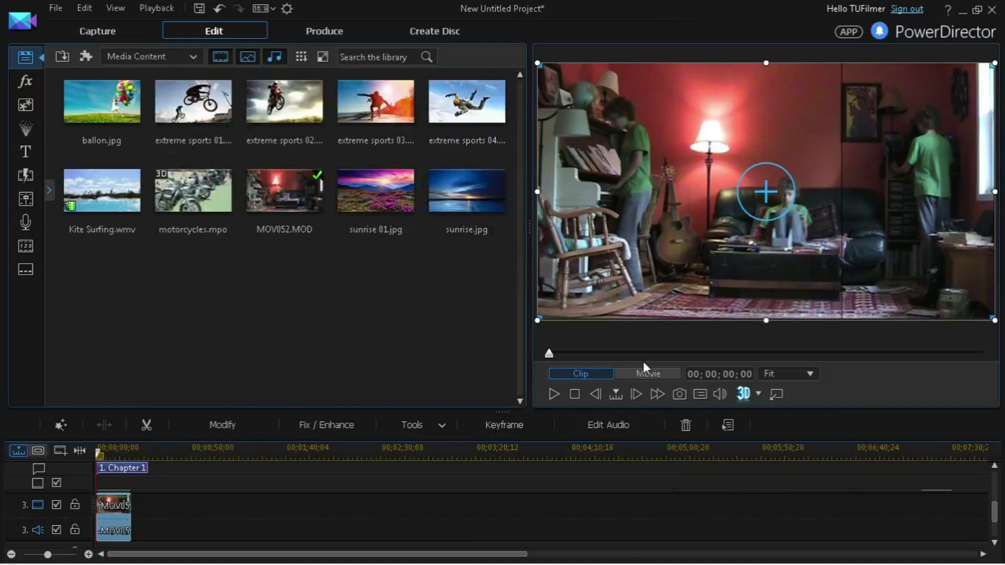